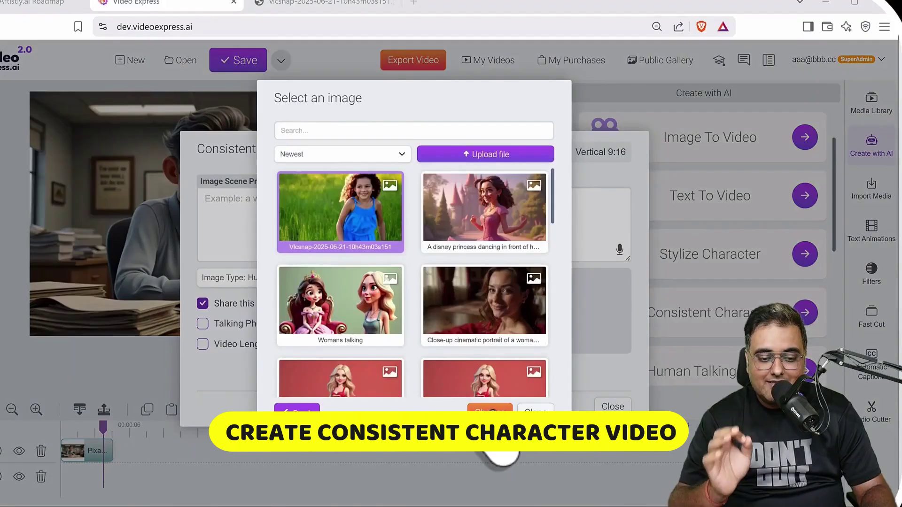
# Generate a boy-riding-his-dog video from the knight-and-dog image and play the four-clip timeline.
pyautogui.click(490, 411)
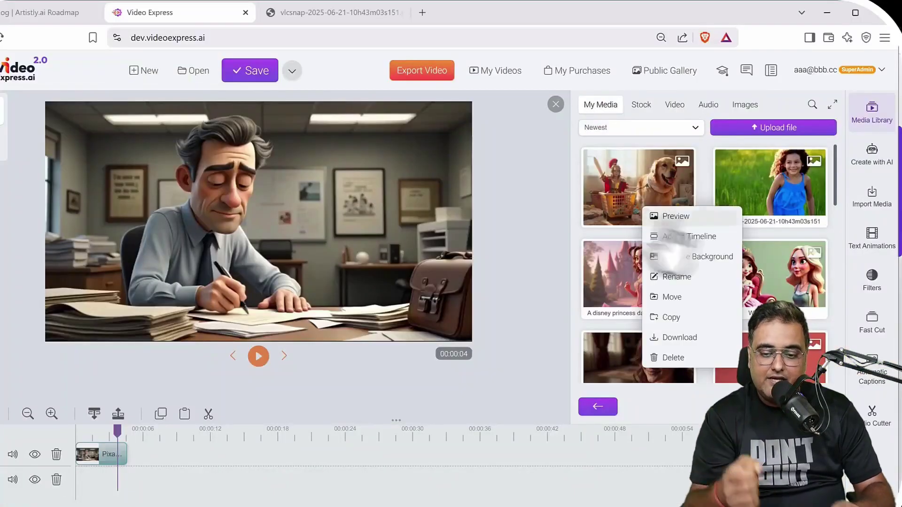
pyautogui.click(675, 216)
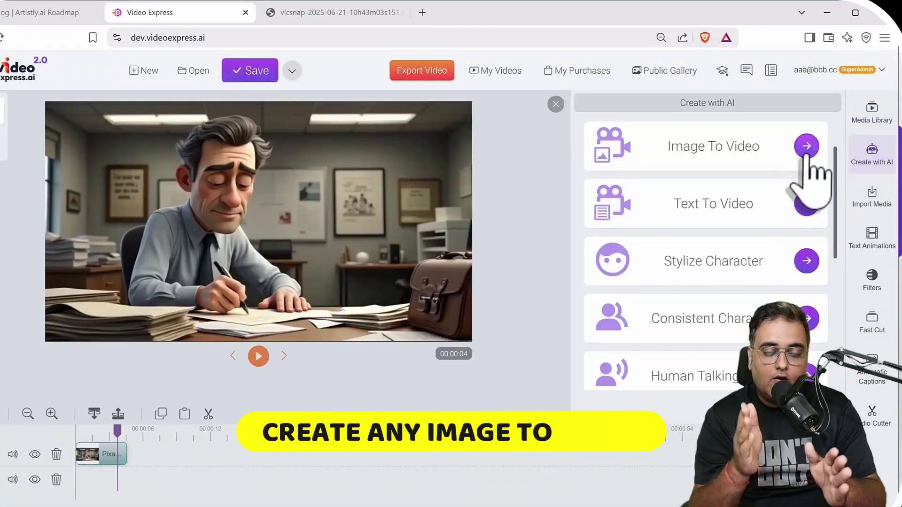
pyautogui.click(806, 148)
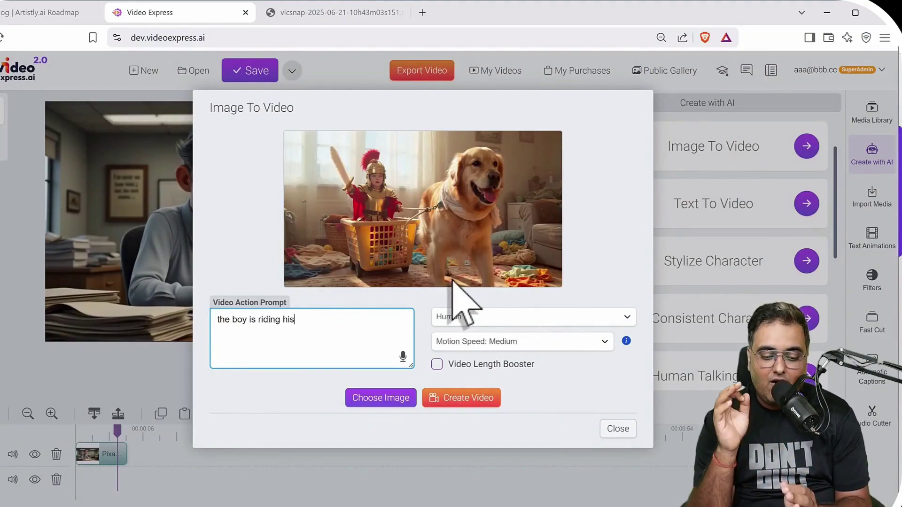
pyautogui.click(450, 399)
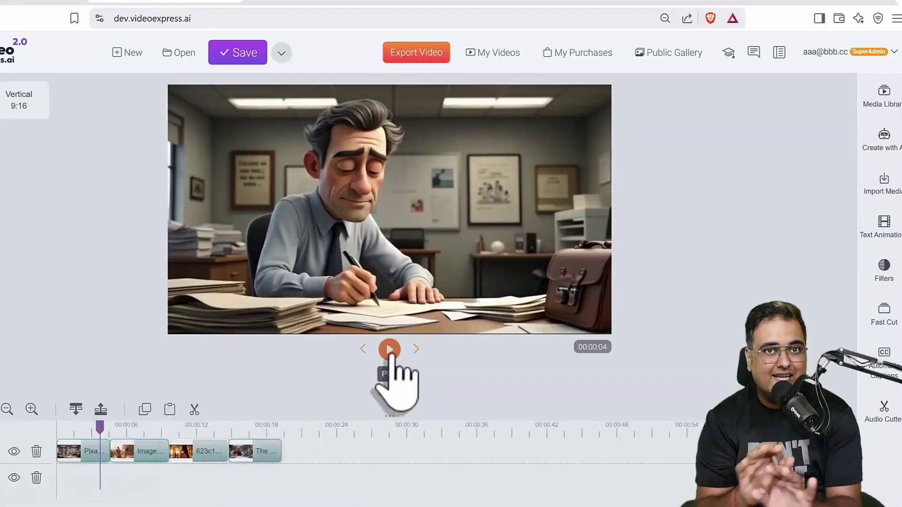
pyautogui.click(389, 350)
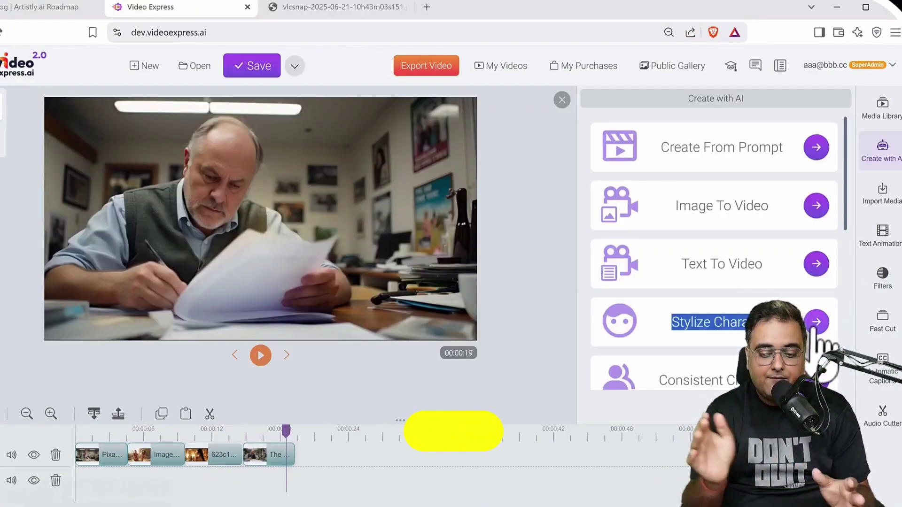
# Create a Stylize Character image from the woman's portrait with prompt 'a 3d princess is standing in front of her castle'.
pyautogui.click(816, 323)
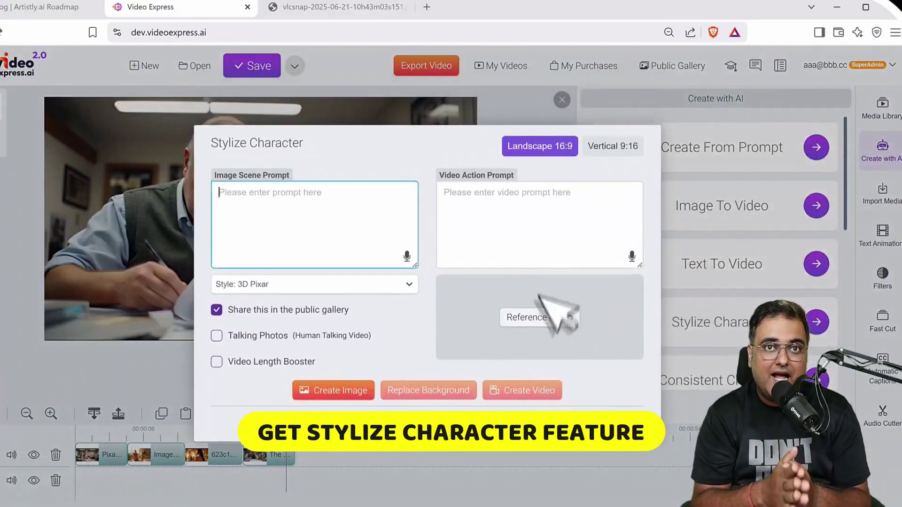
pyautogui.click(537, 324)
pyautogui.click(507, 317)
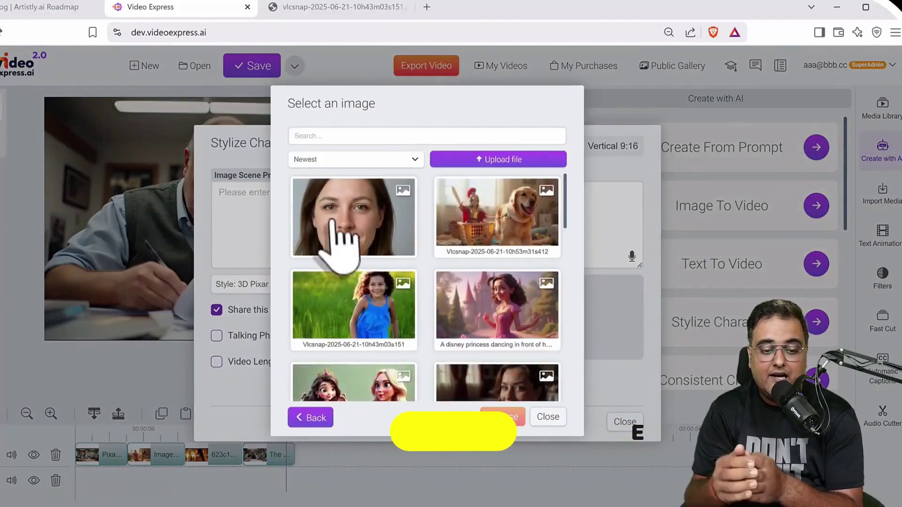
pyautogui.click(342, 237)
pyautogui.click(520, 424)
pyautogui.click(322, 223)
pyautogui.write('a ')
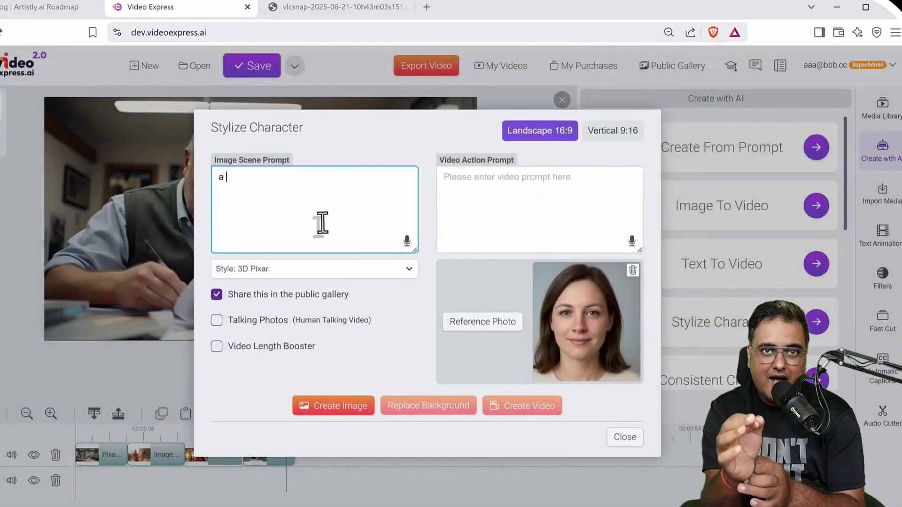
pyautogui.write('3d princess is st')
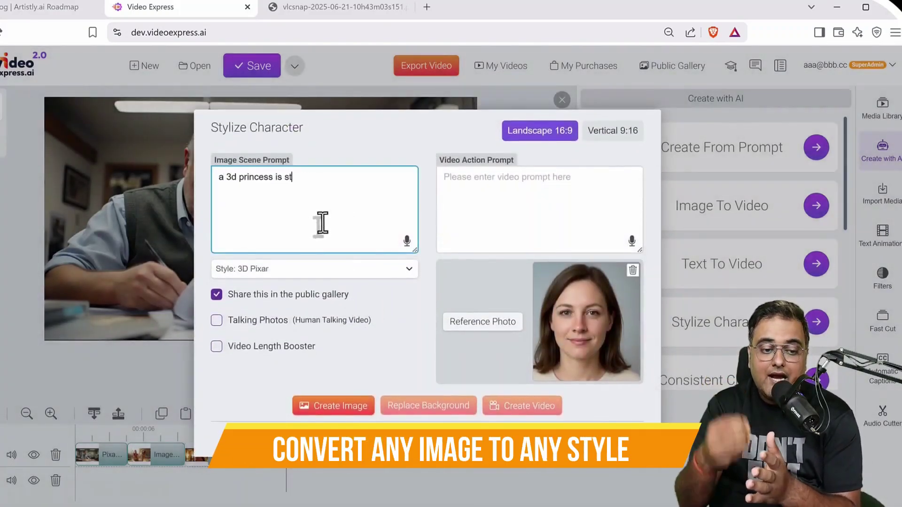
pyautogui.write('anding in front of her castle')
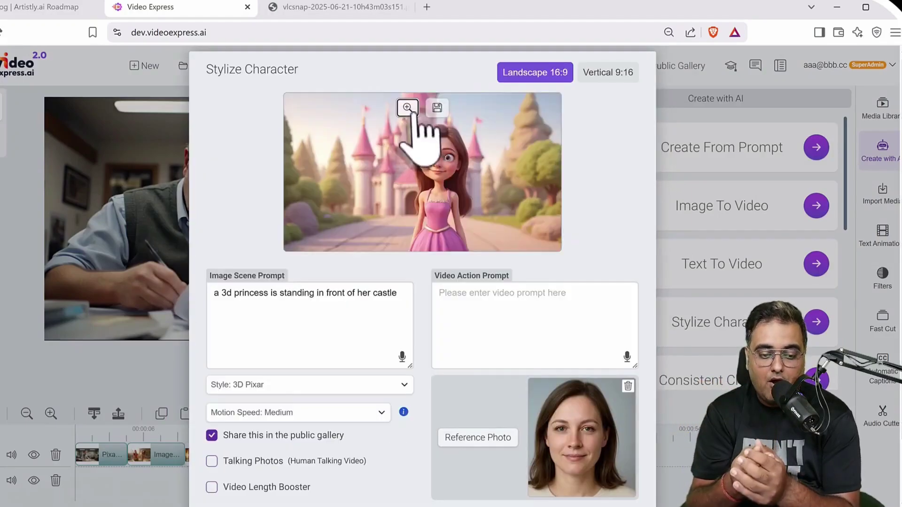
pyautogui.click(423, 131)
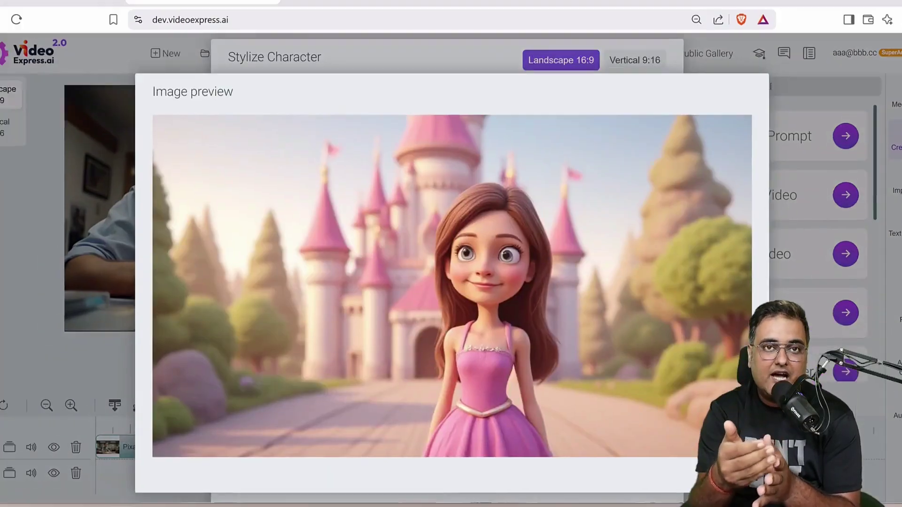
pyautogui.press('Escape')
# Generate the 'walking in front of her castle' video and play the new princess clip.
pyautogui.click(526, 252)
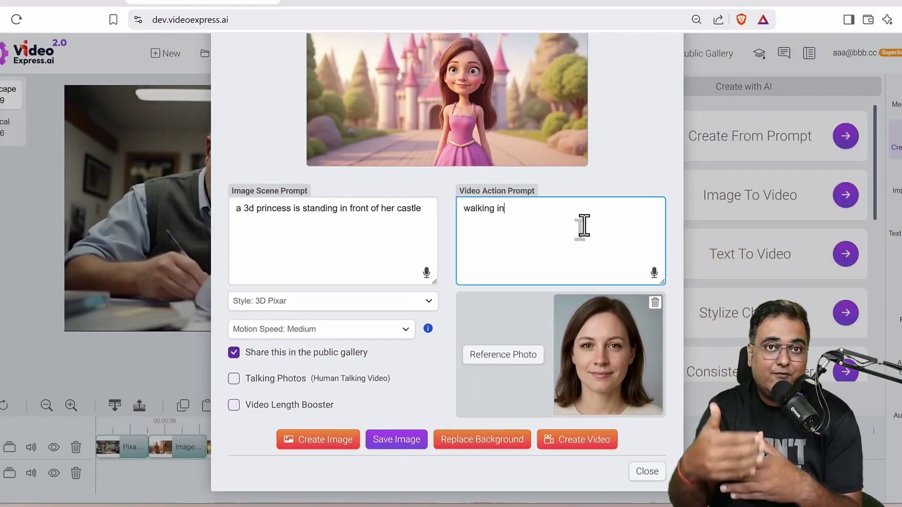
pyautogui.write('walking in front of her castl')
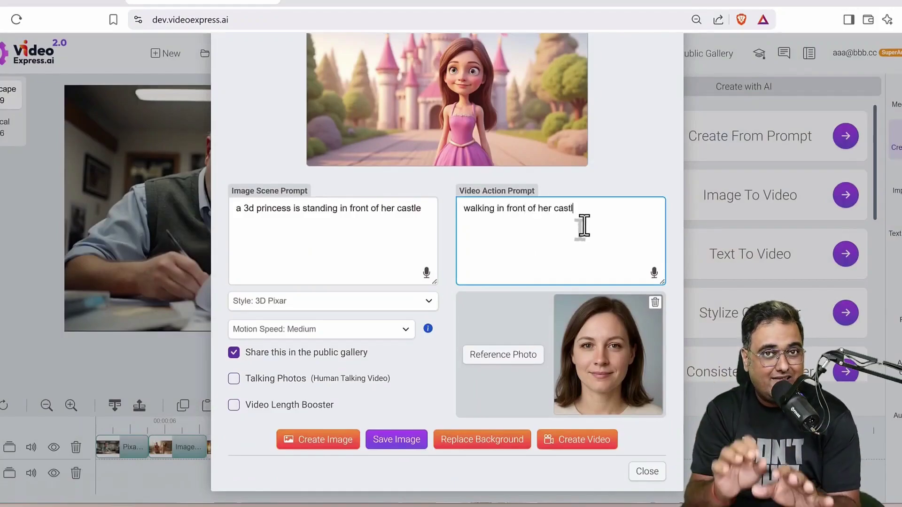
pyautogui.write('e')
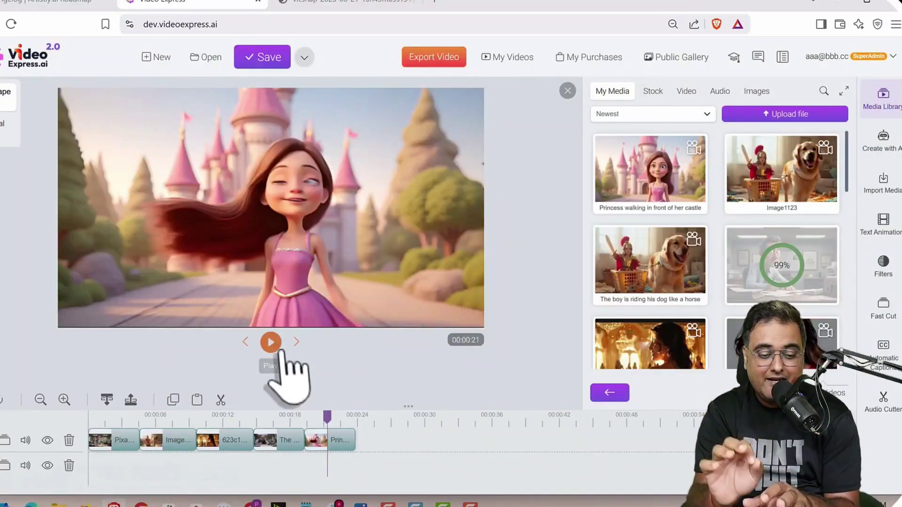
pyautogui.click(275, 345)
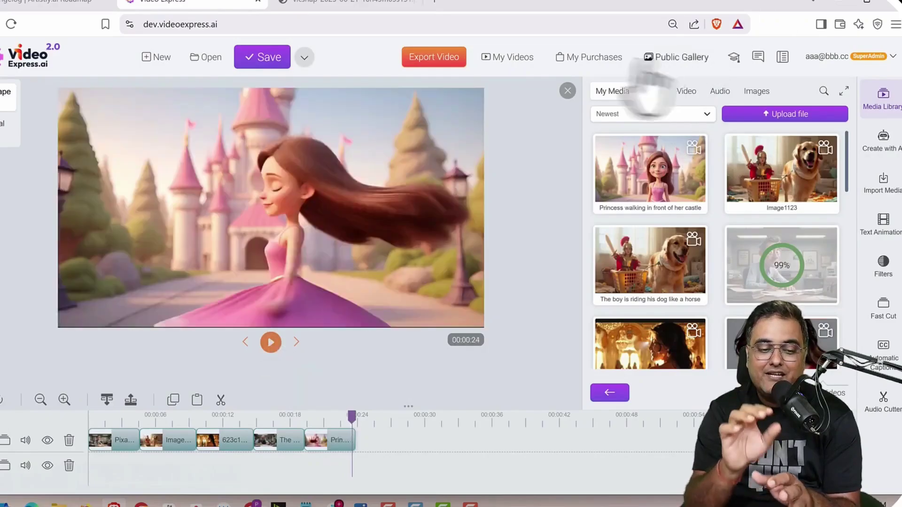
pyautogui.click(881, 141)
pyautogui.click(818, 137)
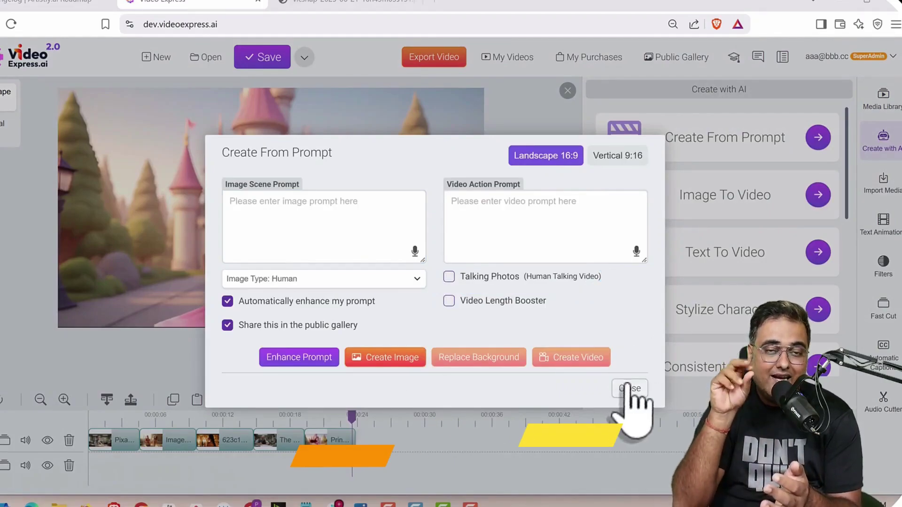
# Apply Lower Third Animation 2 over the car clip, then apply the Green Screen filter.
pyautogui.click(643, 387)
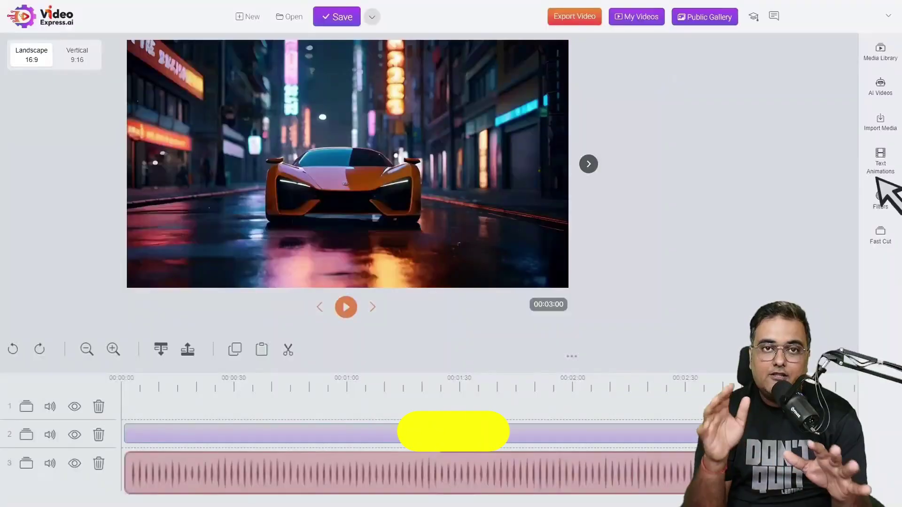
pyautogui.click(880, 163)
pyautogui.click(691, 123)
pyautogui.click(771, 179)
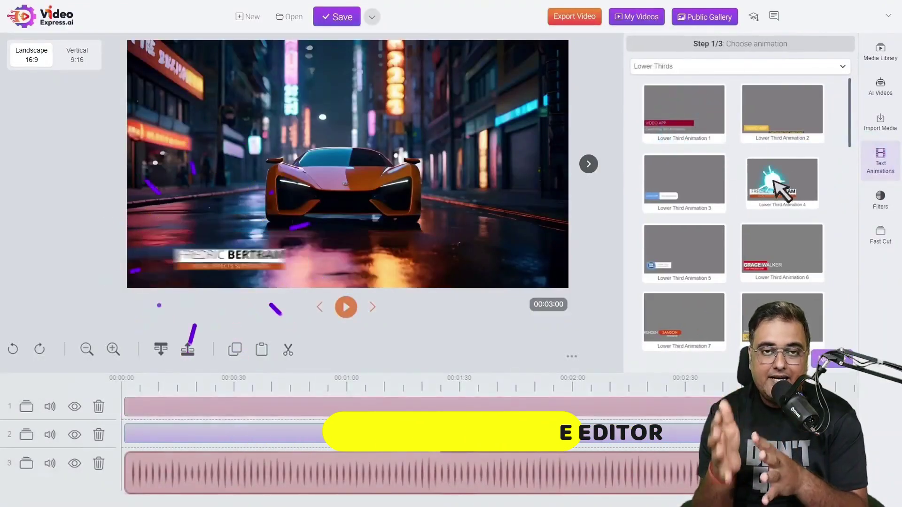
pyautogui.click(693, 251)
pyautogui.click(774, 119)
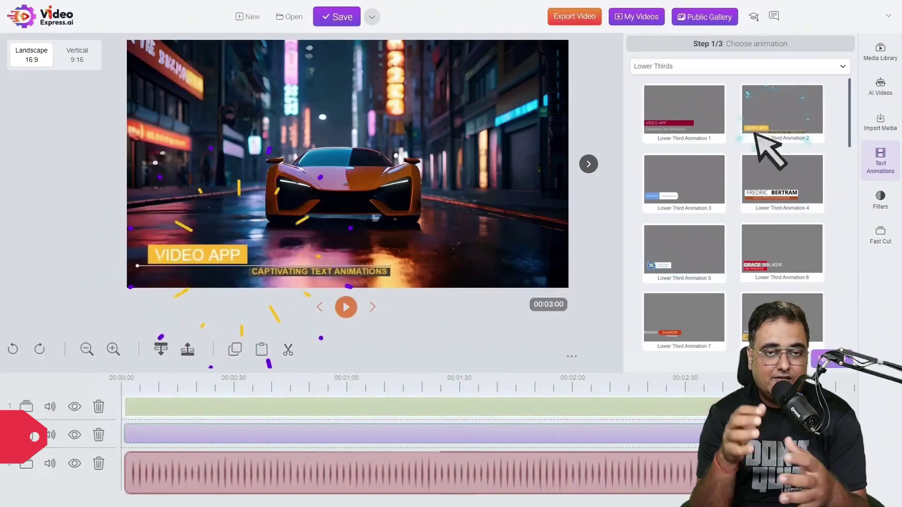
pyautogui.click(880, 202)
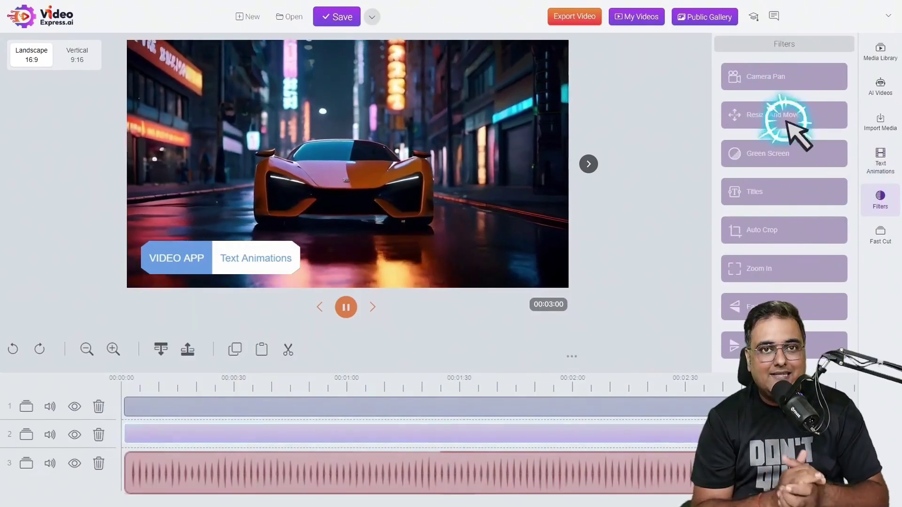
pyautogui.click(785, 158)
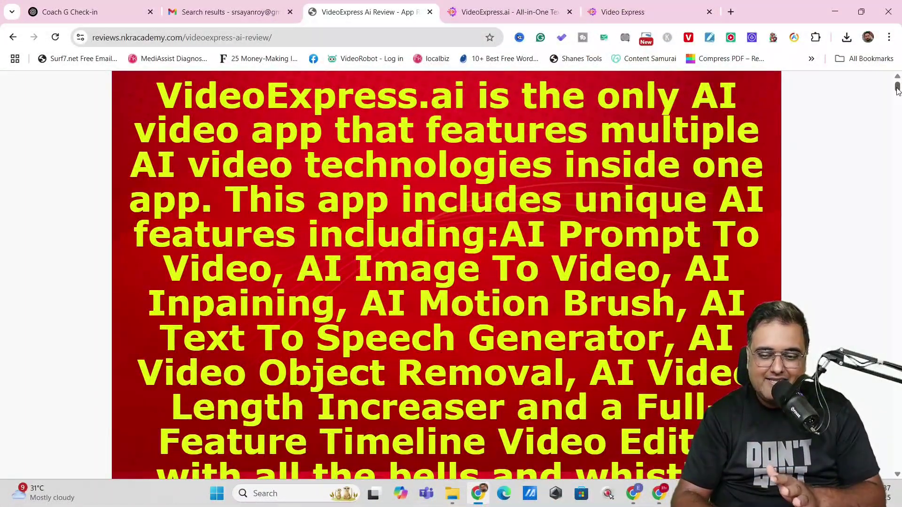
# Clear the Latest News and Updates panel to reveal the Create with AI options.
pyautogui.moveTo(898, 90); pyautogui.dragTo(899, 452)
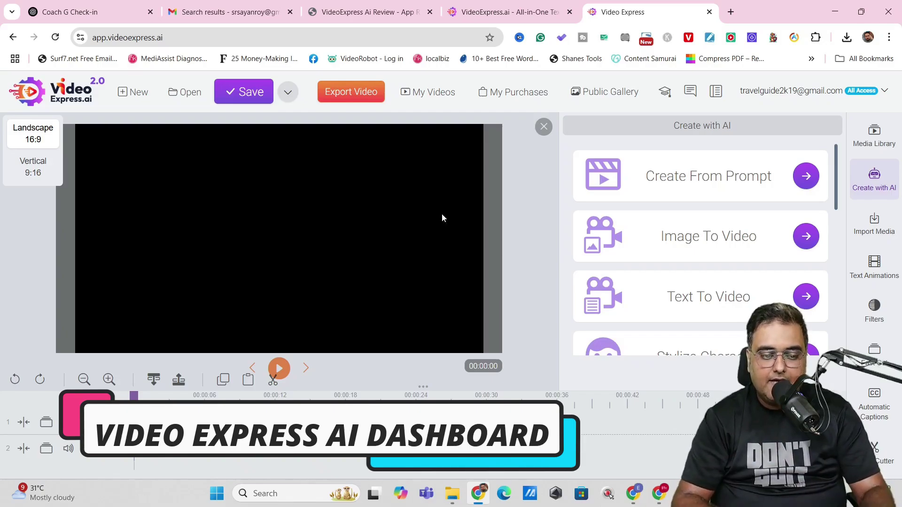
pyautogui.click(8, 121)
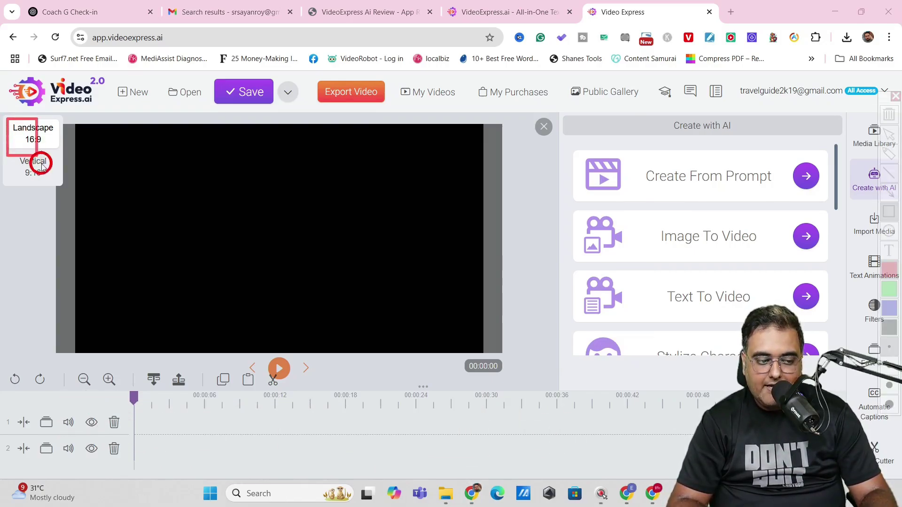
pyautogui.moveTo(41, 165); pyautogui.dragTo(59, 185)
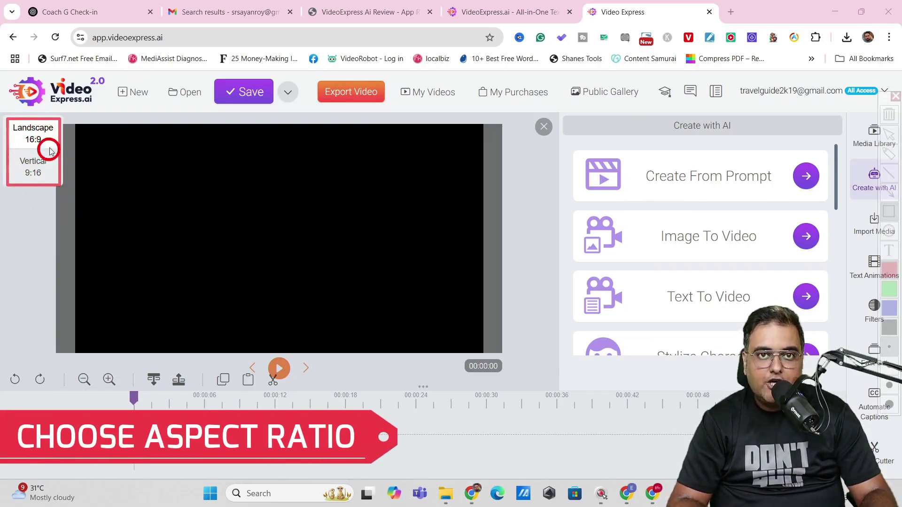
pyautogui.moveTo(74, 133)
pyautogui.mouseDown()
pyautogui.moveTo(258, 250)
pyautogui.moveTo(482, 337)
pyautogui.mouseUp()
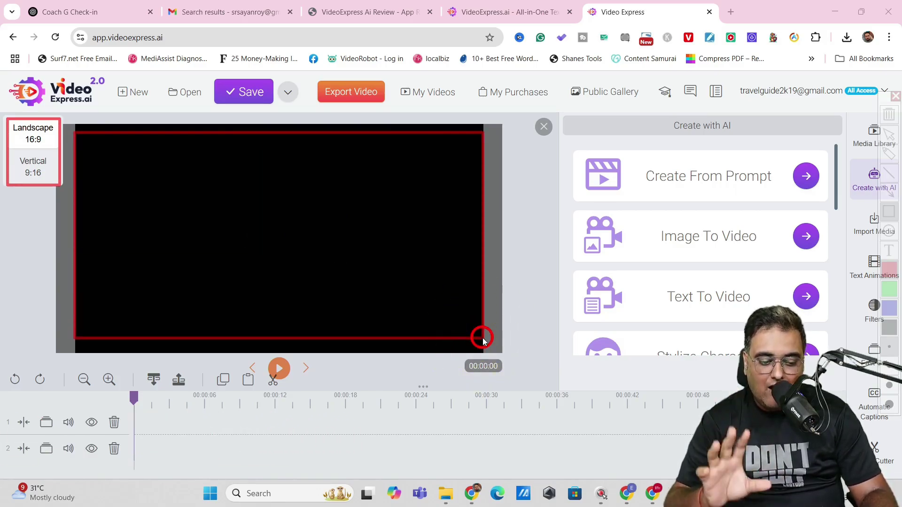
pyautogui.moveTo(153, 399); pyautogui.dragTo(206, 415)
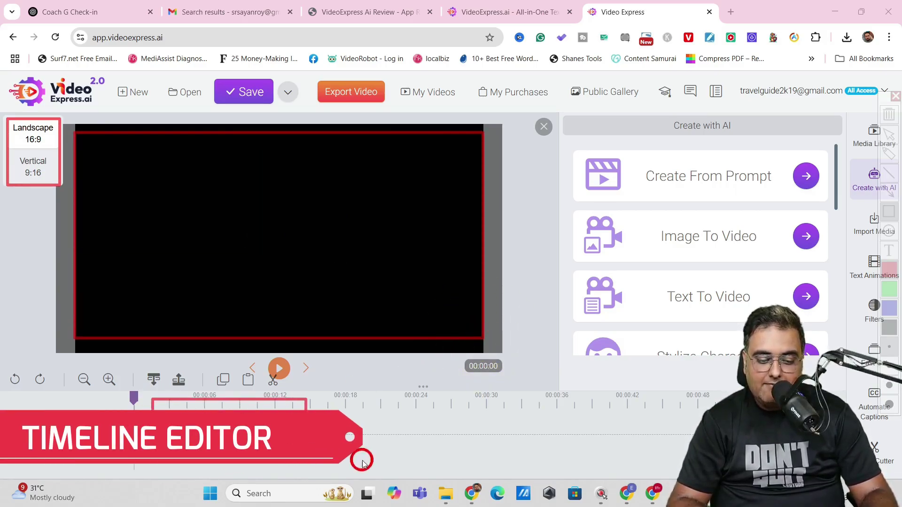
pyautogui.moveTo(362, 463); pyautogui.dragTo(446, 472)
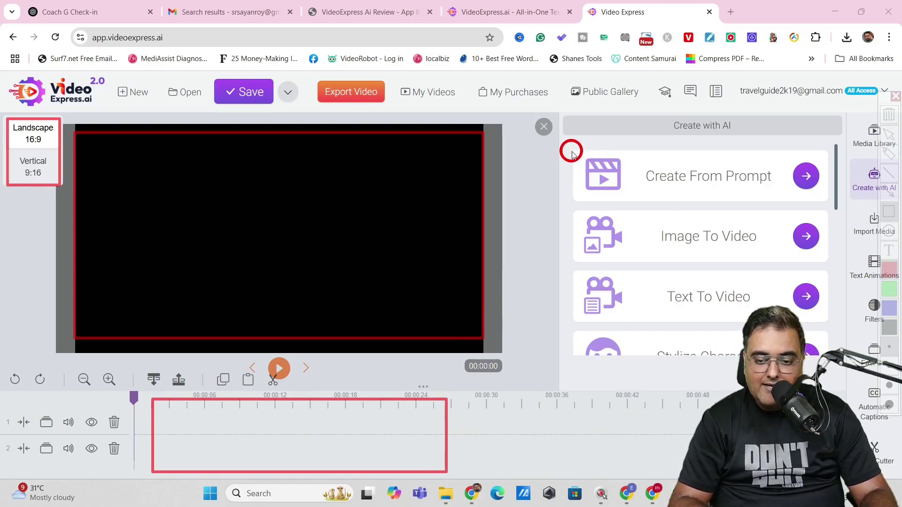
pyautogui.moveTo(572, 153)
pyautogui.mouseDown()
pyautogui.moveTo(717, 256)
pyautogui.moveTo(822, 350)
pyautogui.mouseUp()
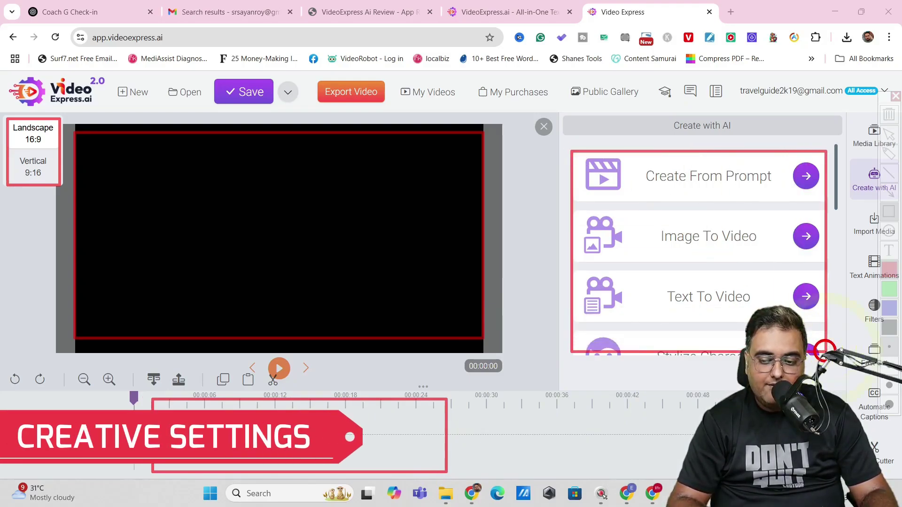
pyautogui.moveTo(844, 115)
pyautogui.mouseDown()
pyautogui.moveTo(898, 282)
pyautogui.moveTo(894, 461)
pyautogui.mouseUp()
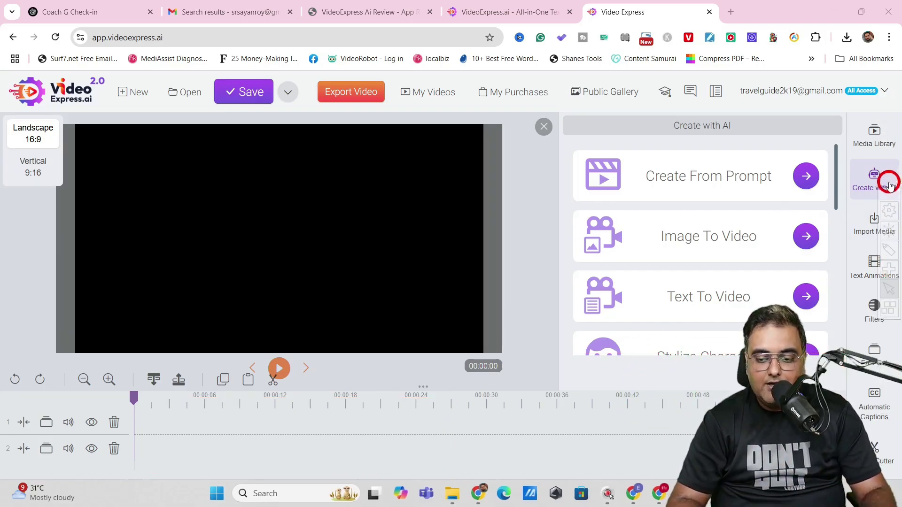
# Paste the cat-and-dog bed prompt, choose Photorealistic (Cinematic), disable auto-enhance, and create the image.
pyautogui.click(867, 180)
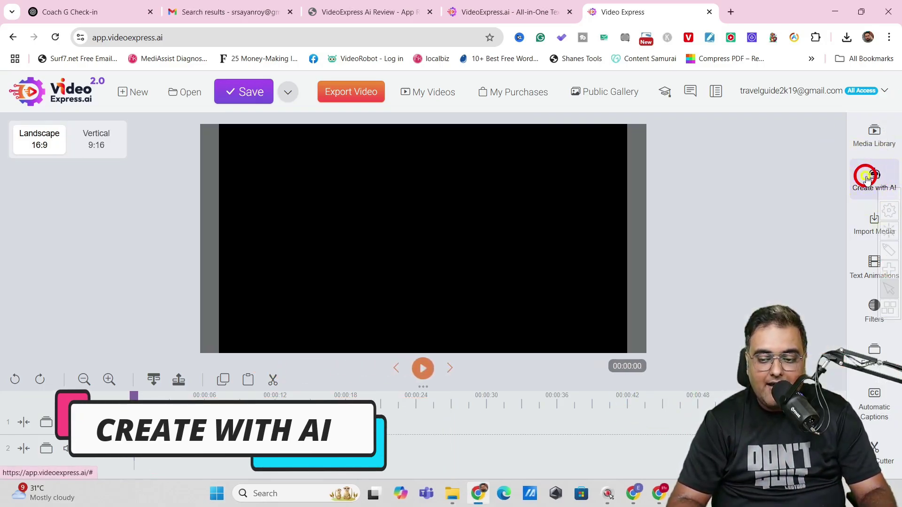
pyautogui.click(867, 178)
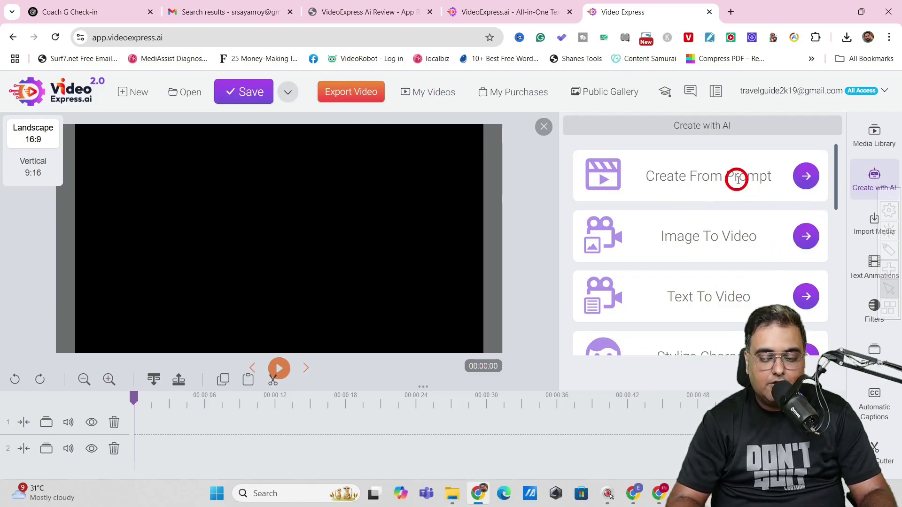
pyautogui.click(806, 176)
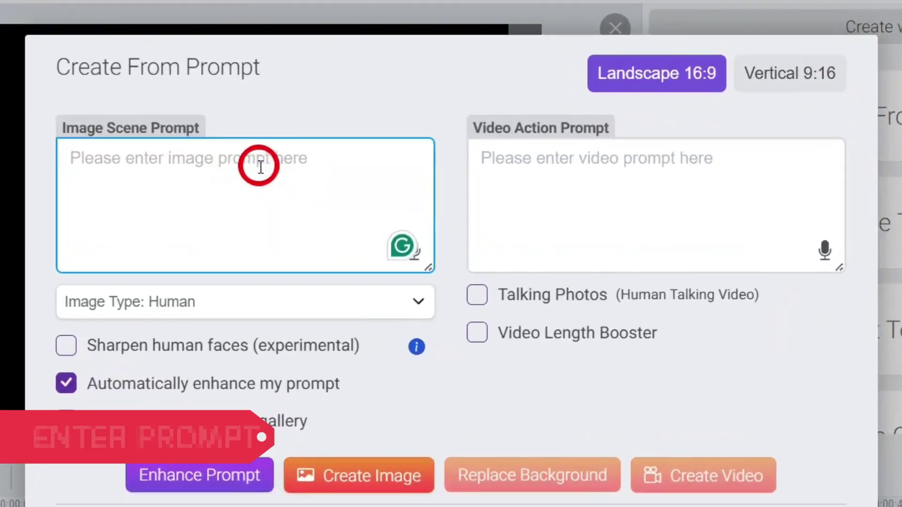
pyautogui.write('A cute cat sitting with a dog in a bed')
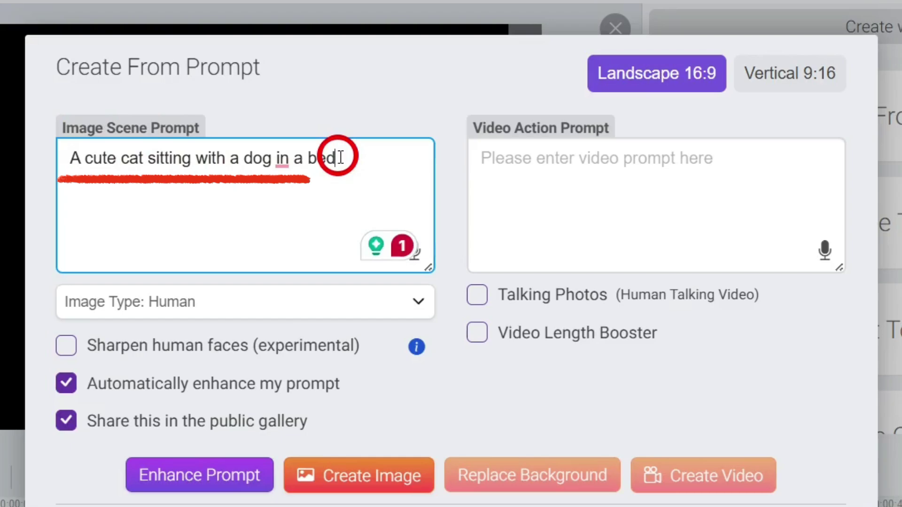
pyautogui.click(308, 299)
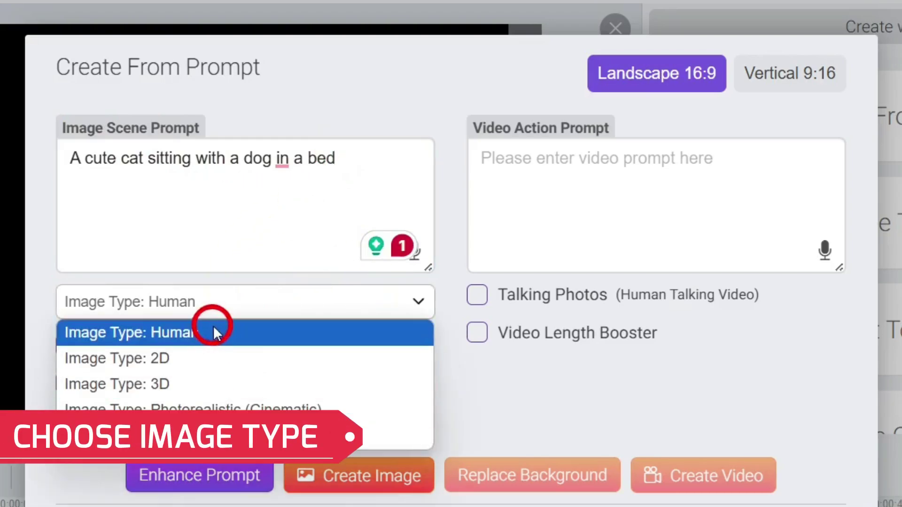
pyautogui.click(206, 414)
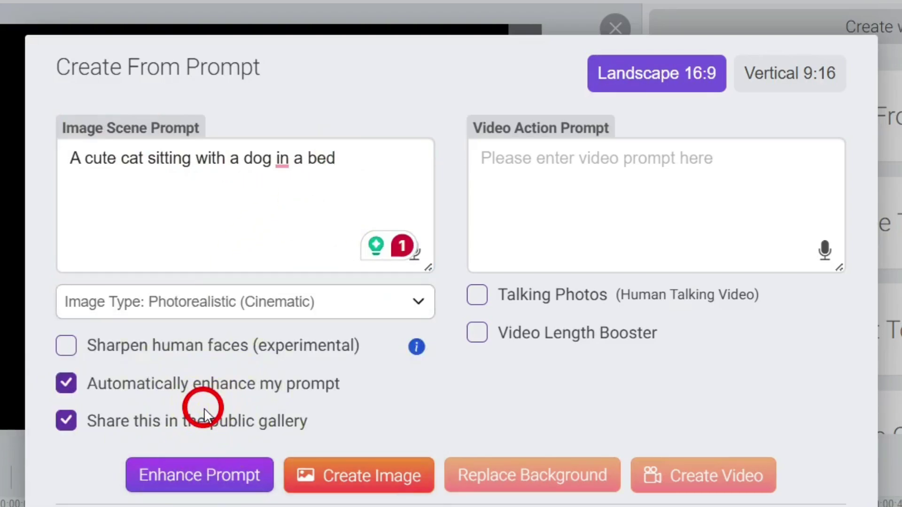
pyautogui.click(68, 384)
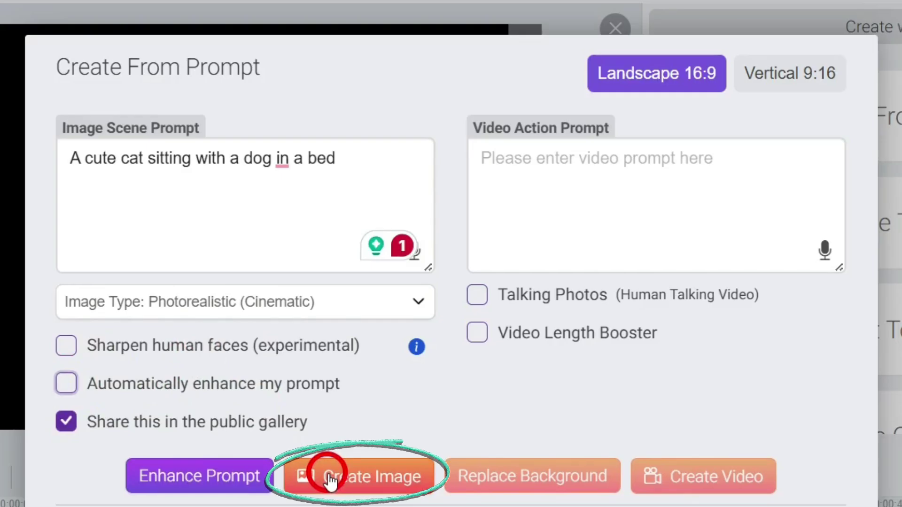
pyautogui.click(330, 479)
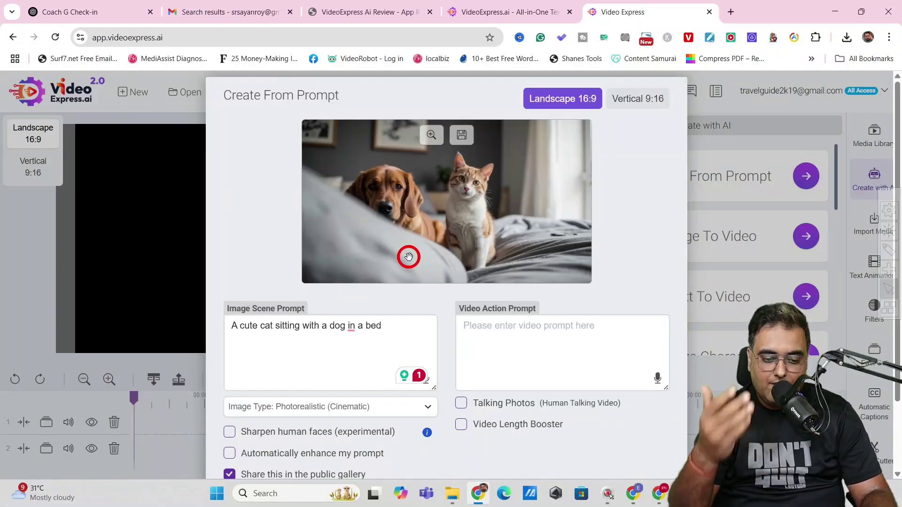
# Regenerate the image, queue a 'cat licking the dog adorably' video, and close the dialog.
pyautogui.scroll(-2, 512, 167)
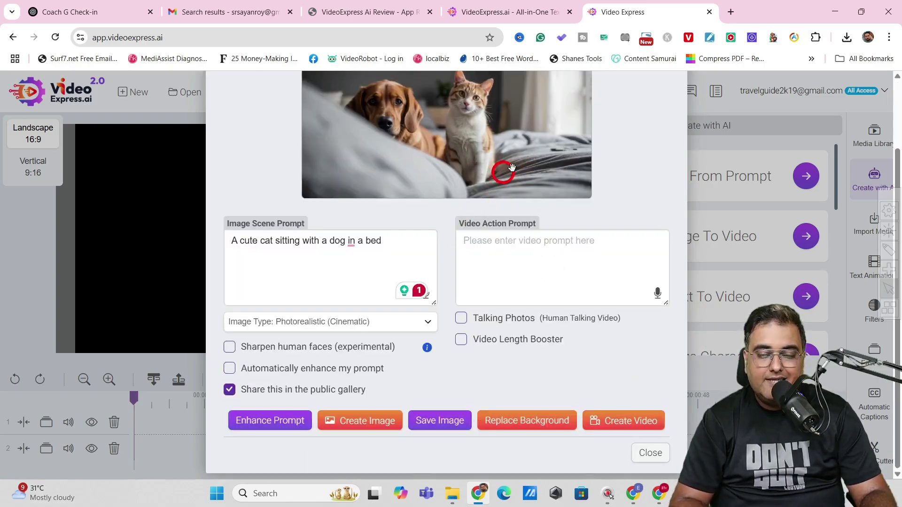
pyautogui.click(362, 428)
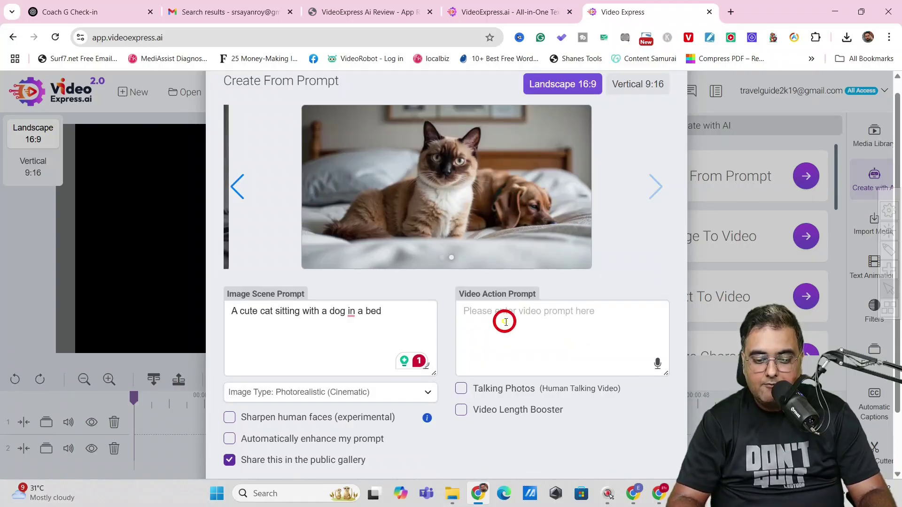
pyautogui.click(505, 322)
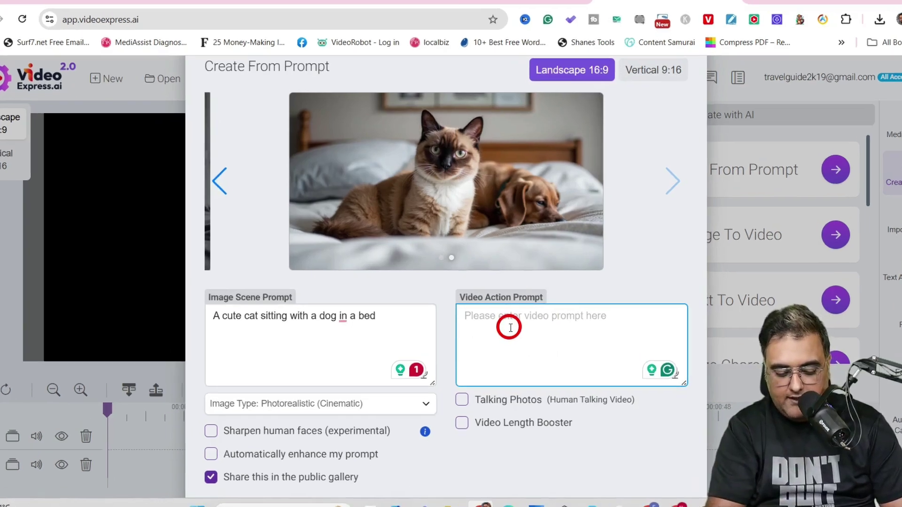
pyautogui.write('cat licking the dog adorably')
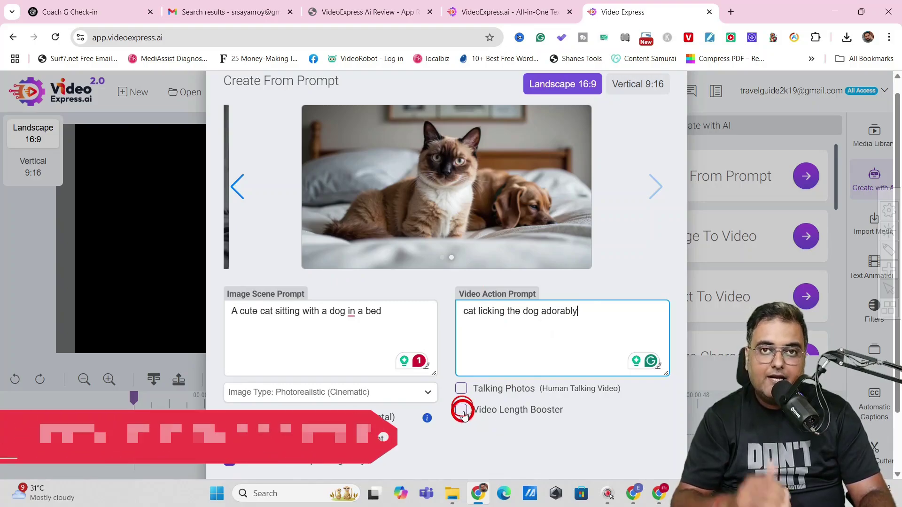
pyautogui.click(539, 419)
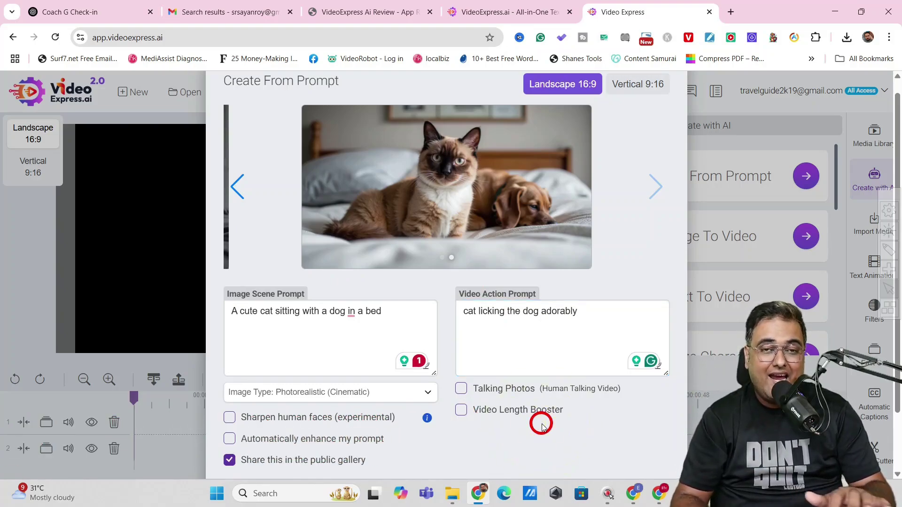
pyautogui.scroll(-1, 541, 421)
pyautogui.scroll(-1, 542, 426)
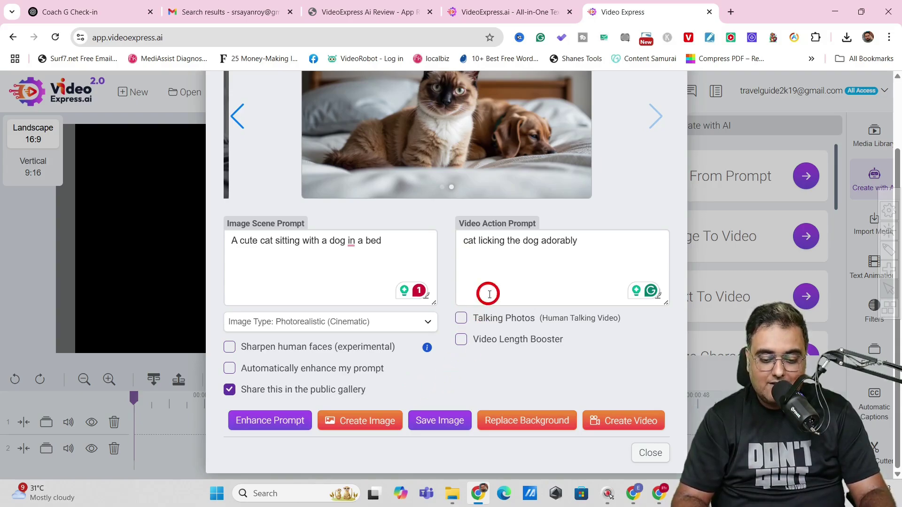
pyautogui.click(630, 426)
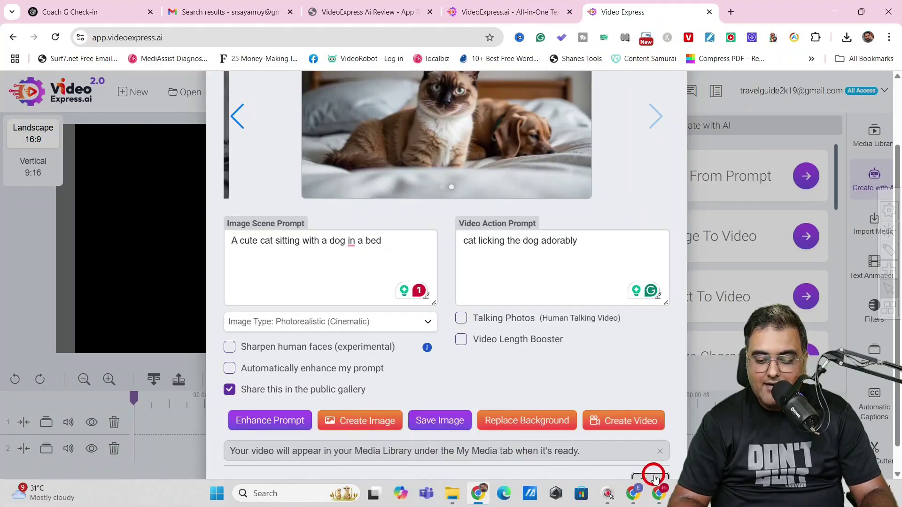
pyautogui.click(582, 468)
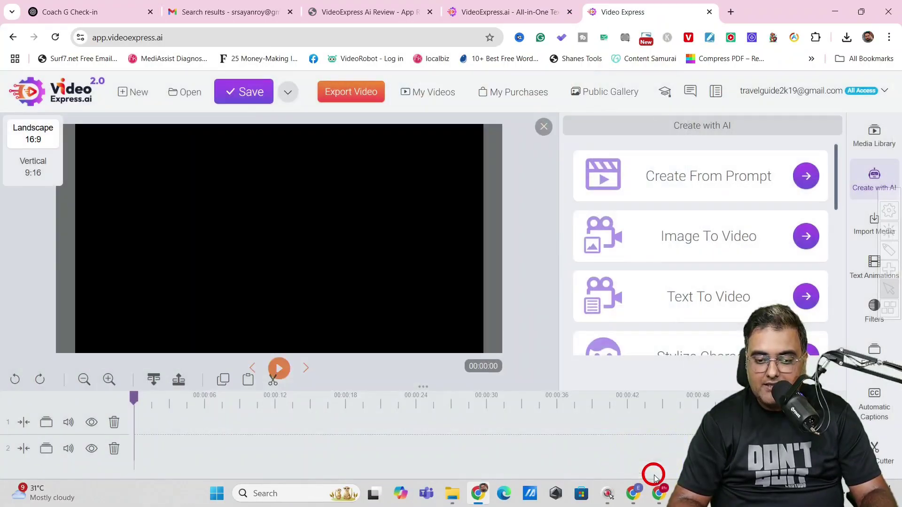
# Open the AI videos folder in My Media to check the cat video's progress.
pyautogui.click(881, 137)
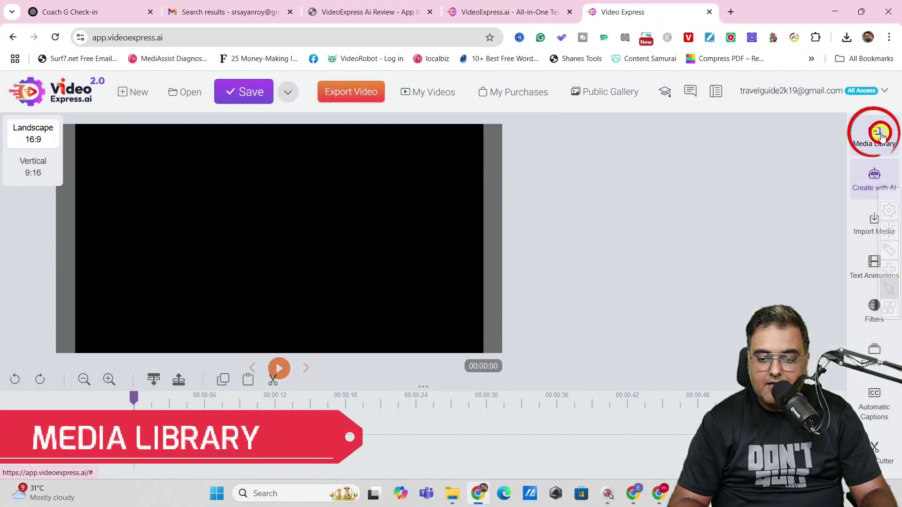
pyautogui.click(577, 132)
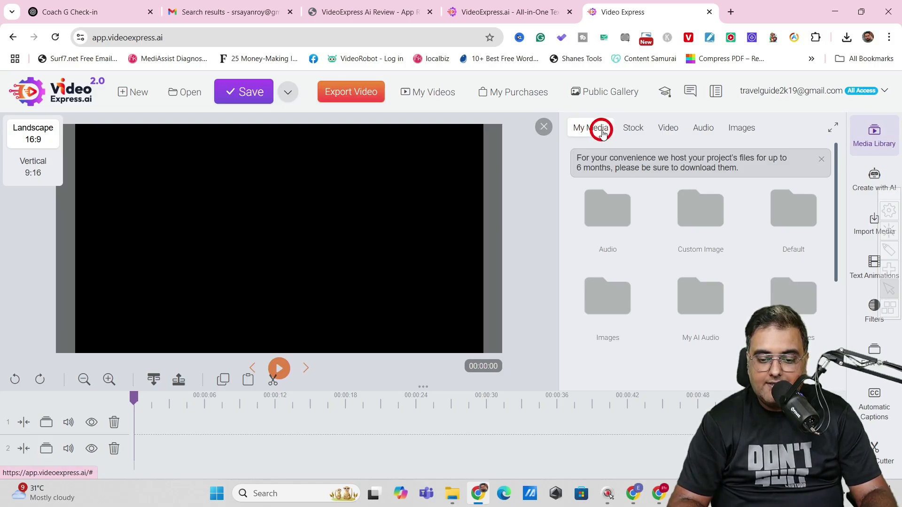
pyautogui.scroll(-2, 839, 235)
pyautogui.click(594, 282)
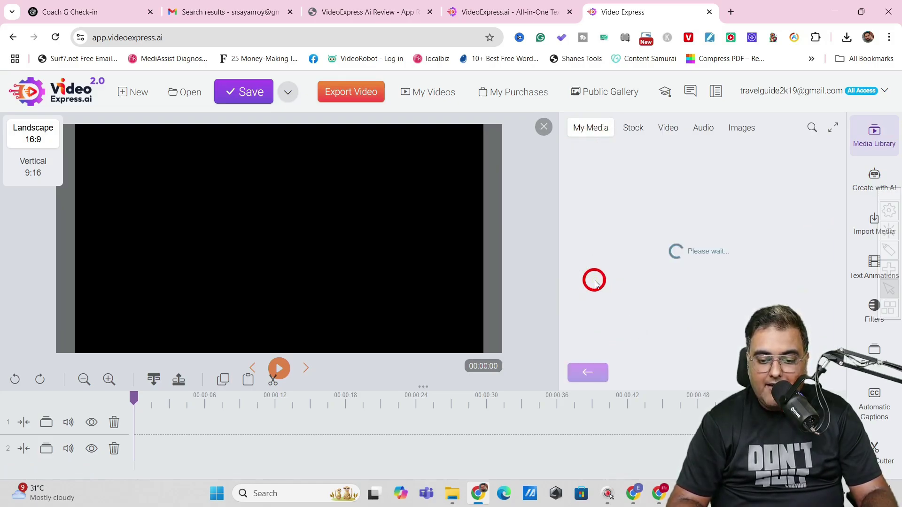
pyautogui.click(642, 243)
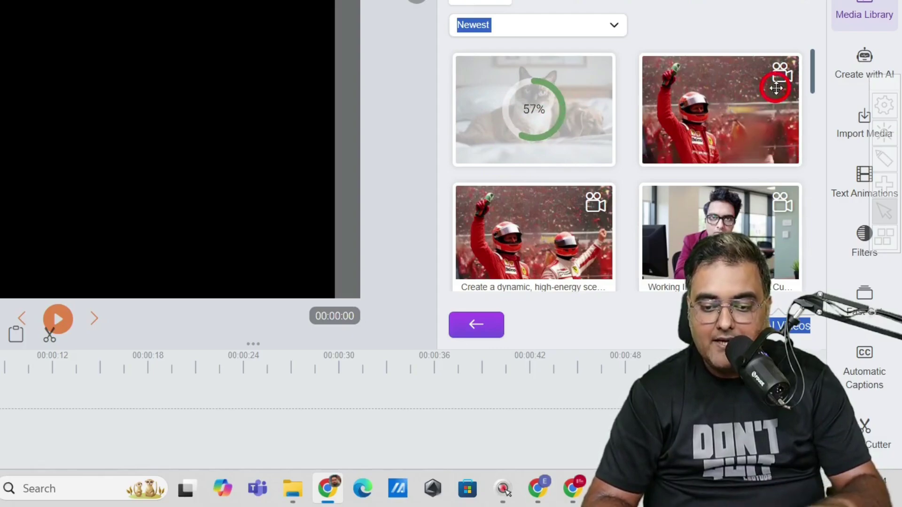
pyautogui.moveTo(814, 81); pyautogui.dragTo(811, 90)
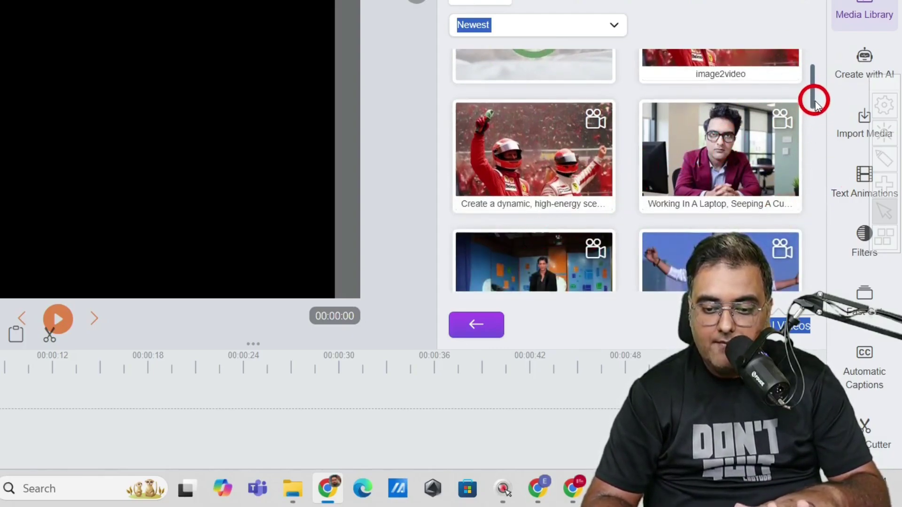
pyautogui.moveTo(814, 104); pyautogui.dragTo(573, 111)
# Preview the boy-and-cat sunset clip and the jungle chase clip.
pyautogui.rightClick(544, 143)
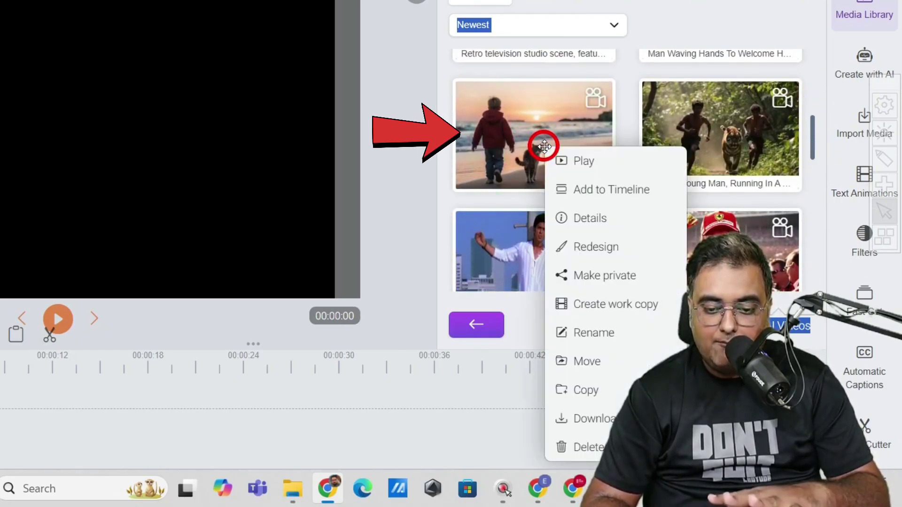
pyautogui.click(700, 238)
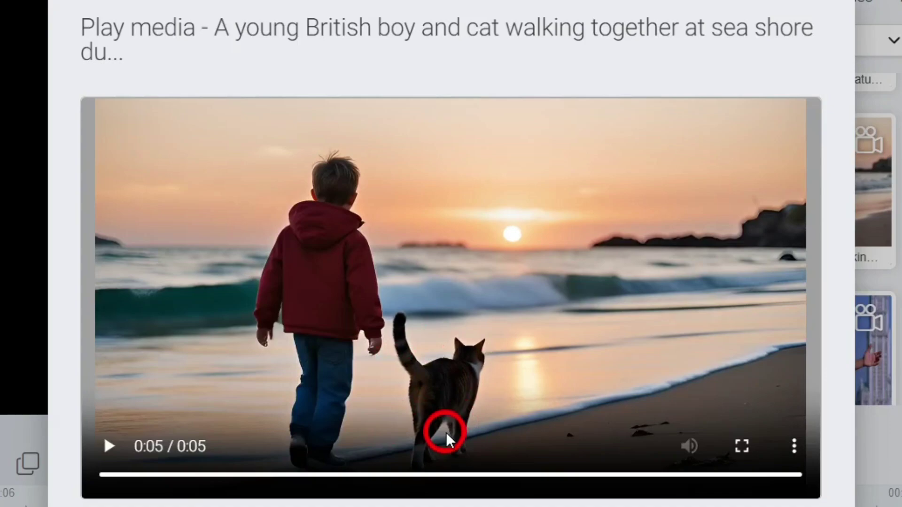
pyautogui.press('Escape')
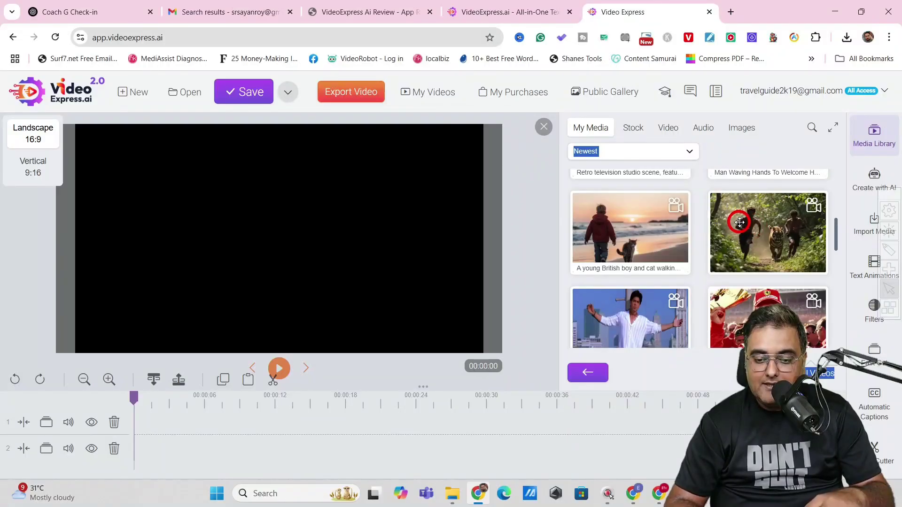
pyautogui.rightClick(740, 223)
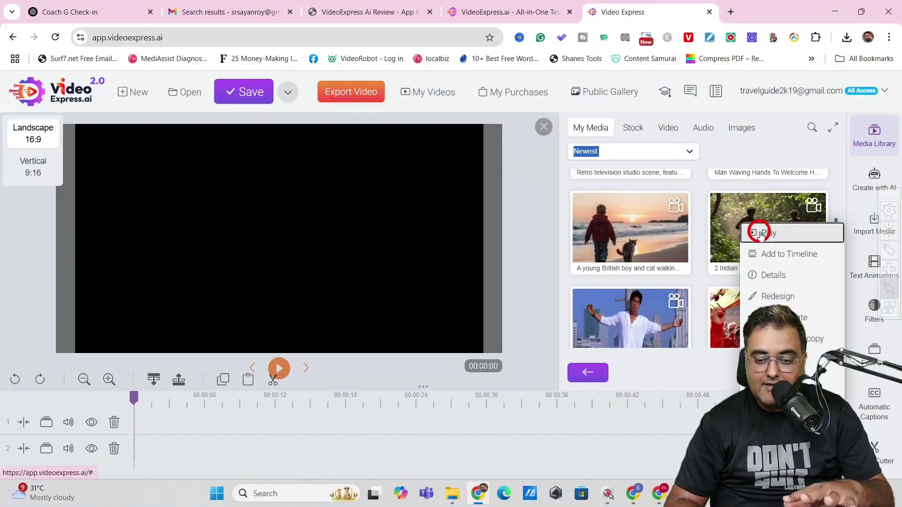
pyautogui.click(761, 234)
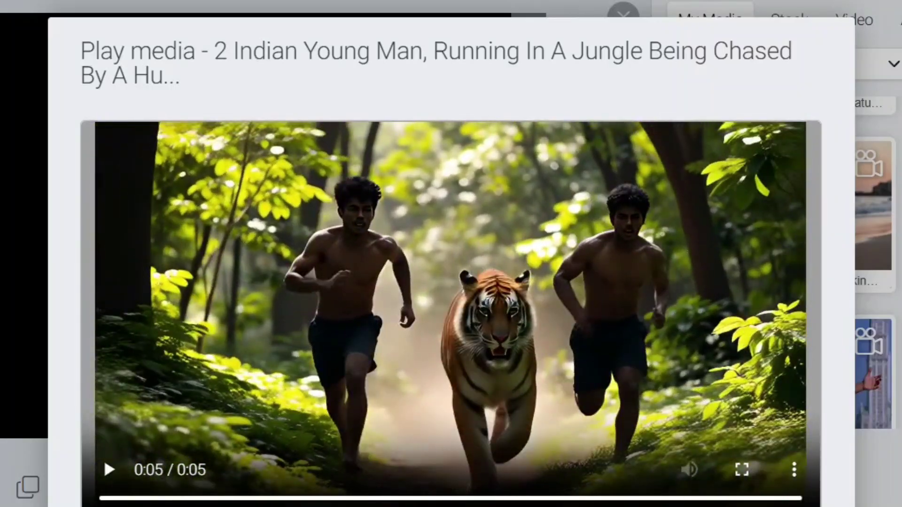
pyautogui.click(628, 415)
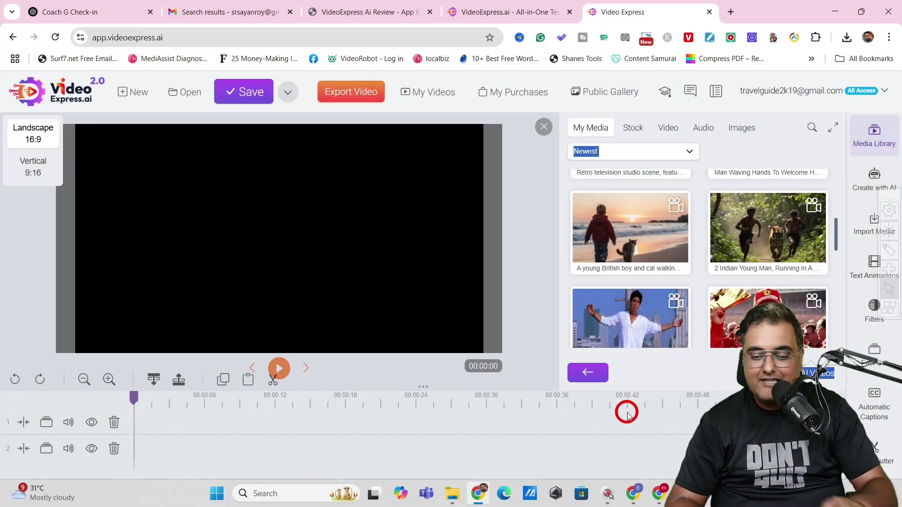
# Play the man-in-white-shirt clip, replaying the waving man once.
pyautogui.moveTo(836, 235); pyautogui.dragTo(835, 221)
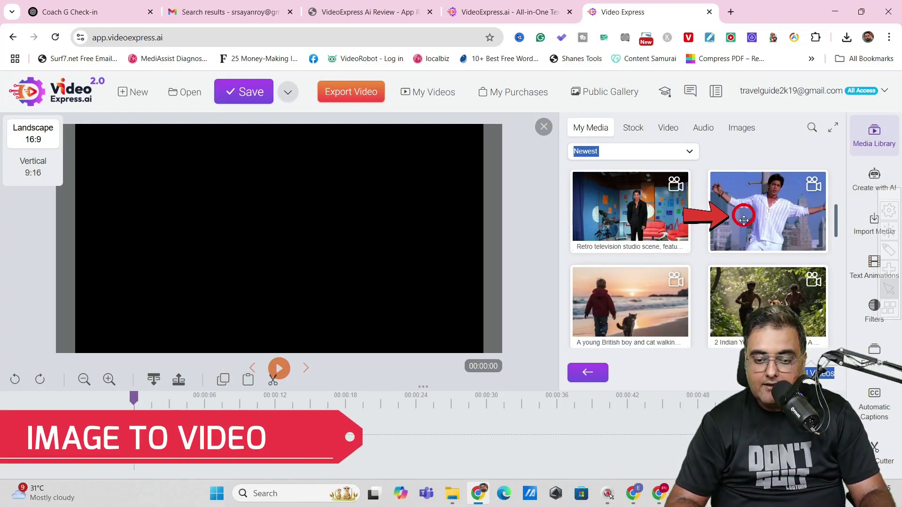
pyautogui.click(749, 212)
pyautogui.click(761, 222)
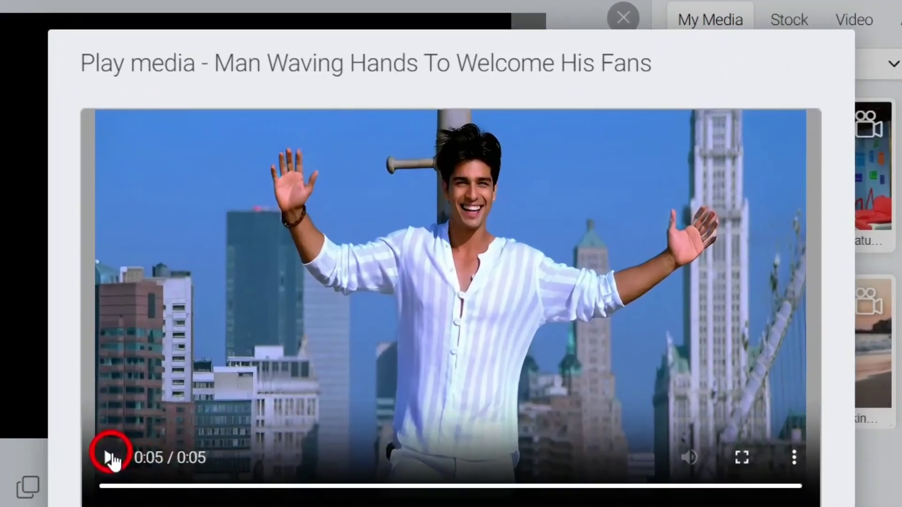
pyautogui.click(234, 384)
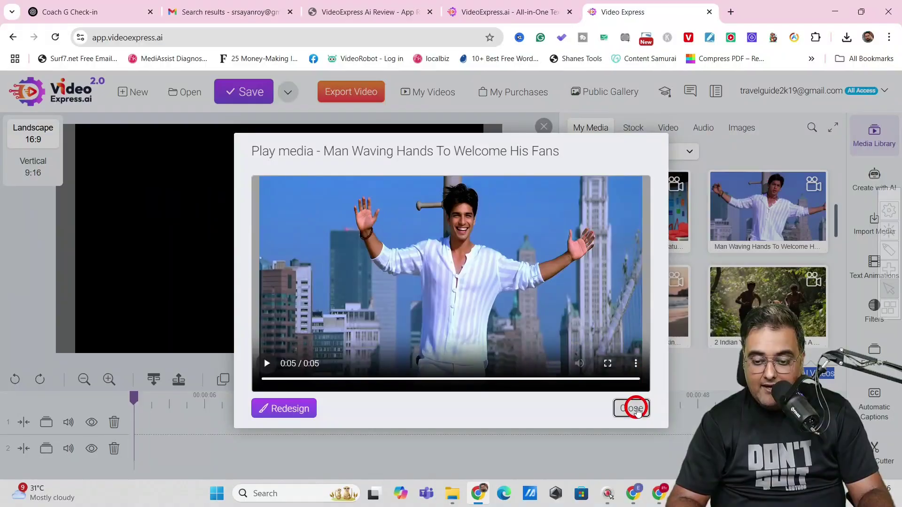
pyautogui.click(637, 411)
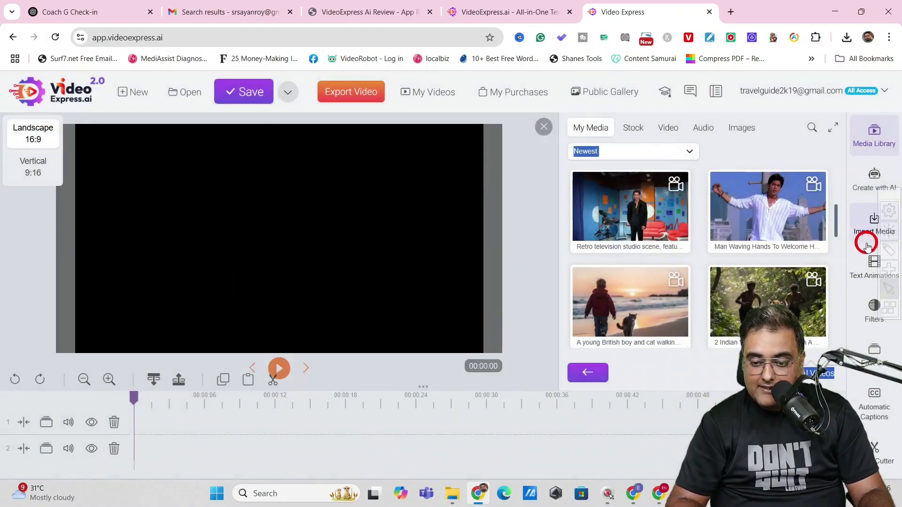
# Play the SRK Hands Pose clip, then scroll back up to the newest media.
pyautogui.moveTo(835, 225); pyautogui.dragTo(837, 244)
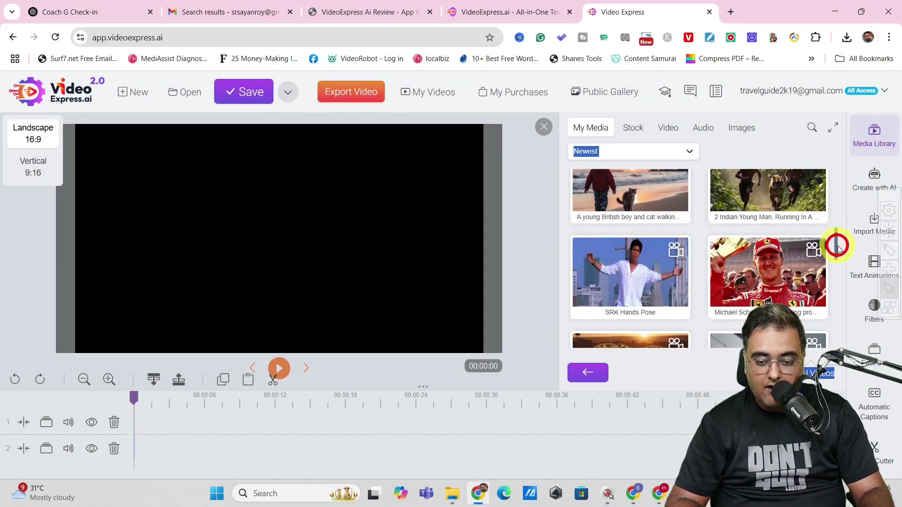
pyautogui.rightClick(636, 274)
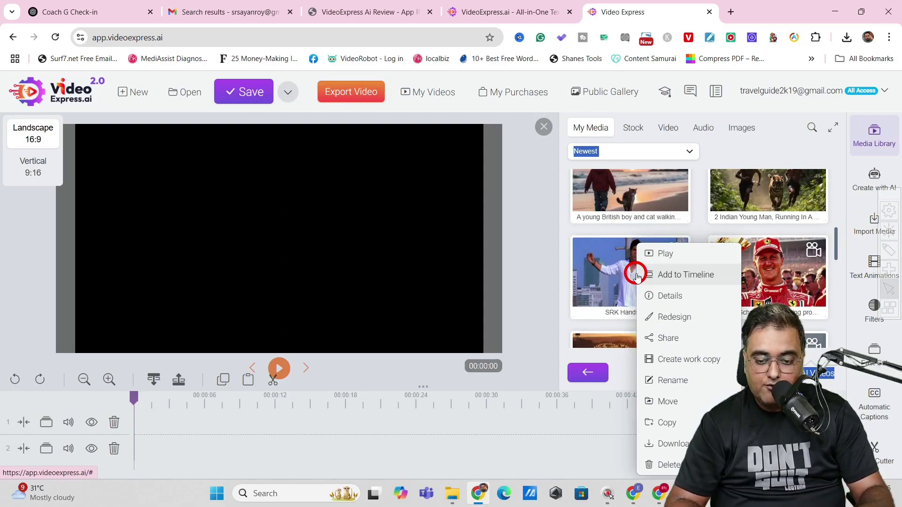
pyautogui.click(648, 254)
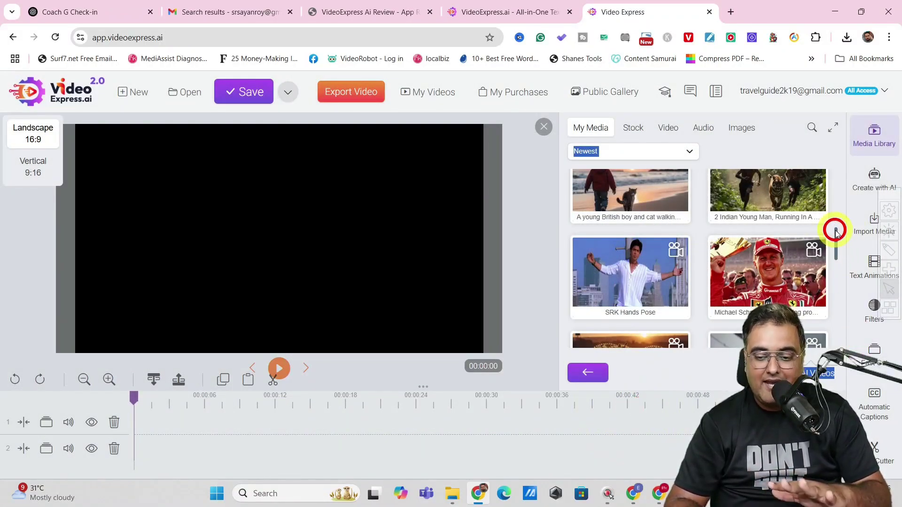
pyautogui.moveTo(836, 235); pyautogui.dragTo(831, 162)
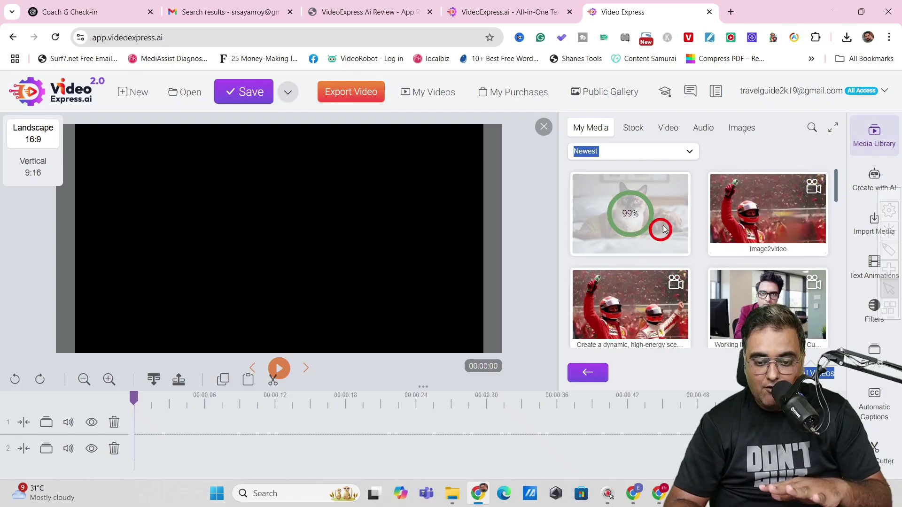
# Watch the finished 5-second 1920x1080 cat-licking-dog clip, then show the Create with AI options.
pyautogui.click(632, 215)
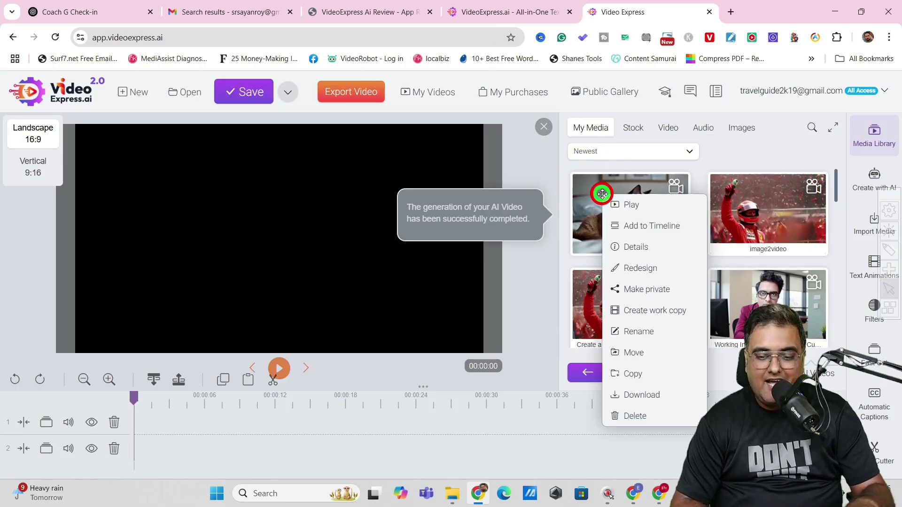
pyautogui.click(632, 213)
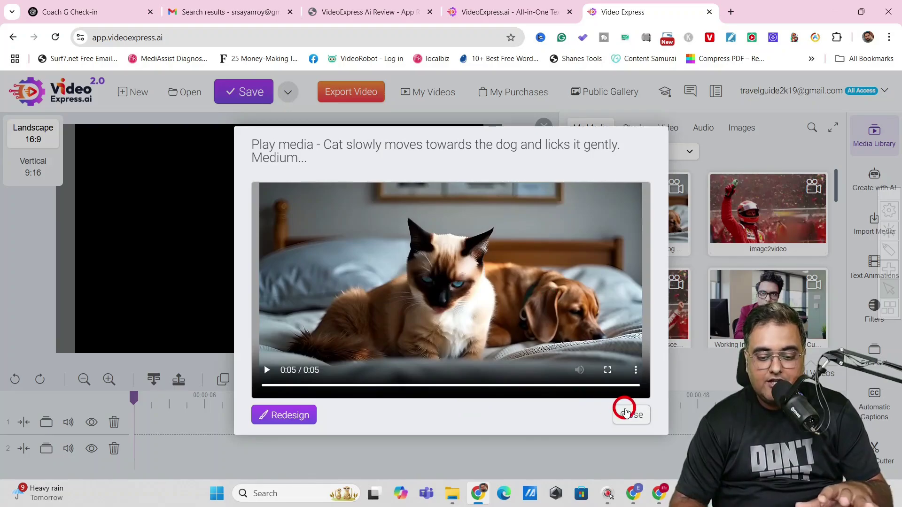
pyautogui.click(625, 415)
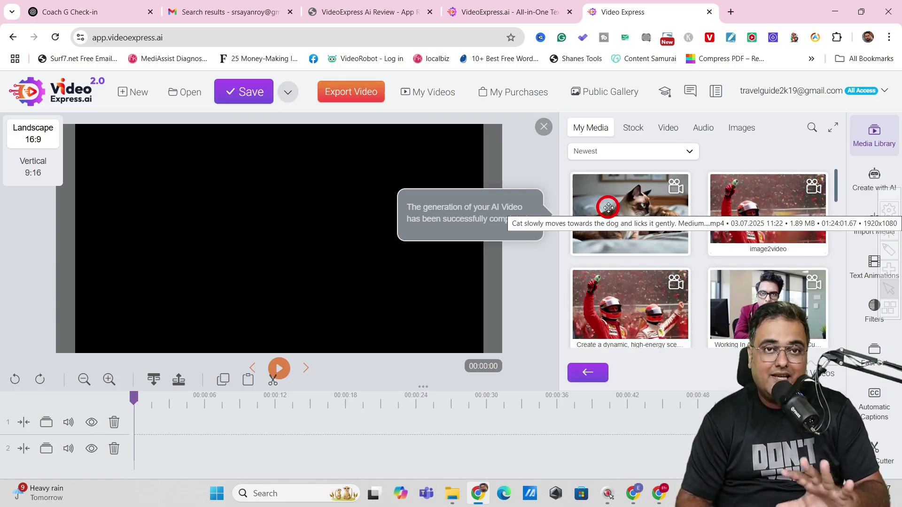
pyautogui.click(874, 179)
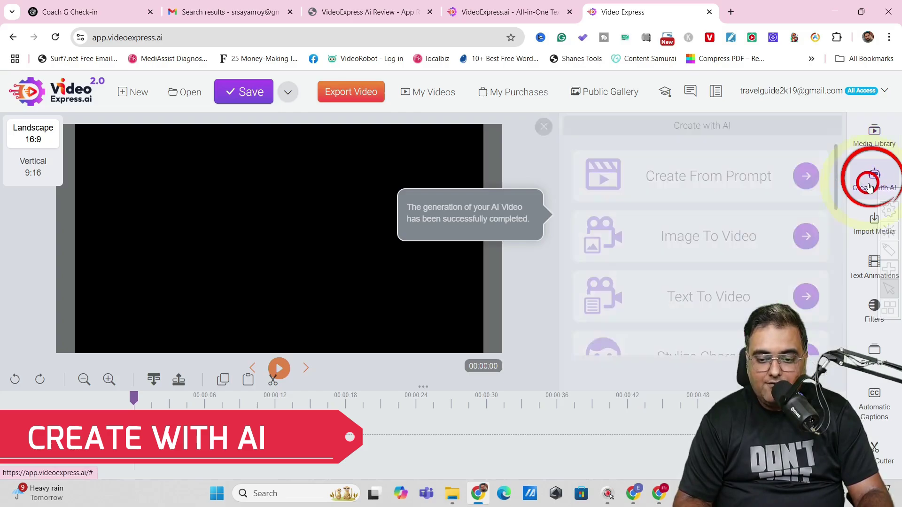
# Upload the monkey image into Custom Image and set it as the Image To Video source.
pyautogui.click(804, 240)
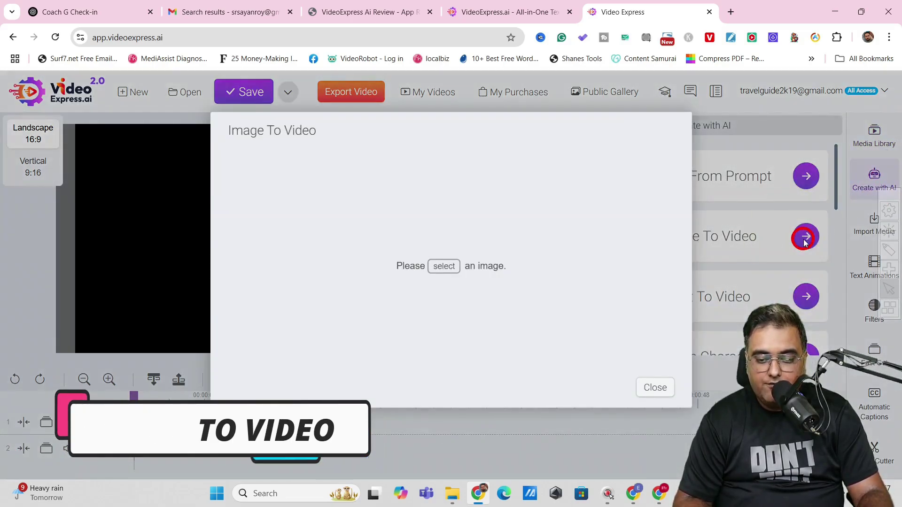
pyautogui.click(441, 271)
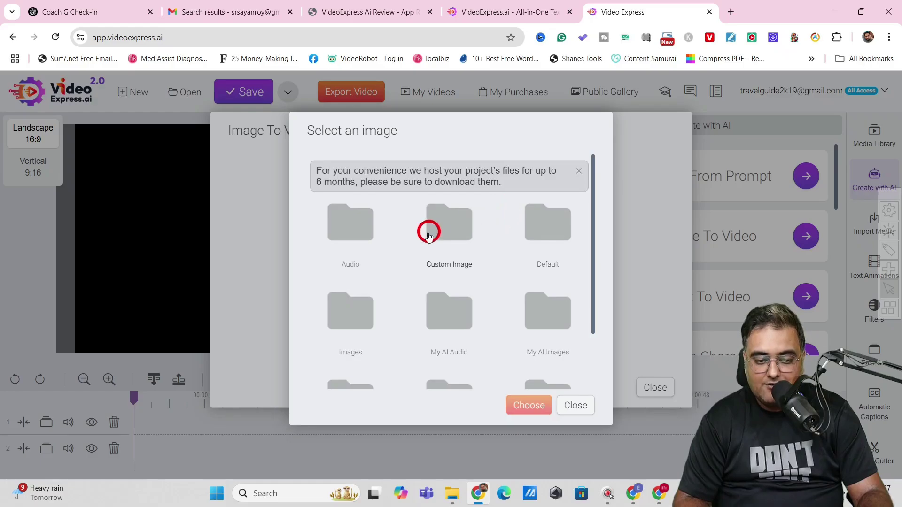
pyautogui.click(423, 235)
pyautogui.click(501, 192)
pyautogui.click(474, 264)
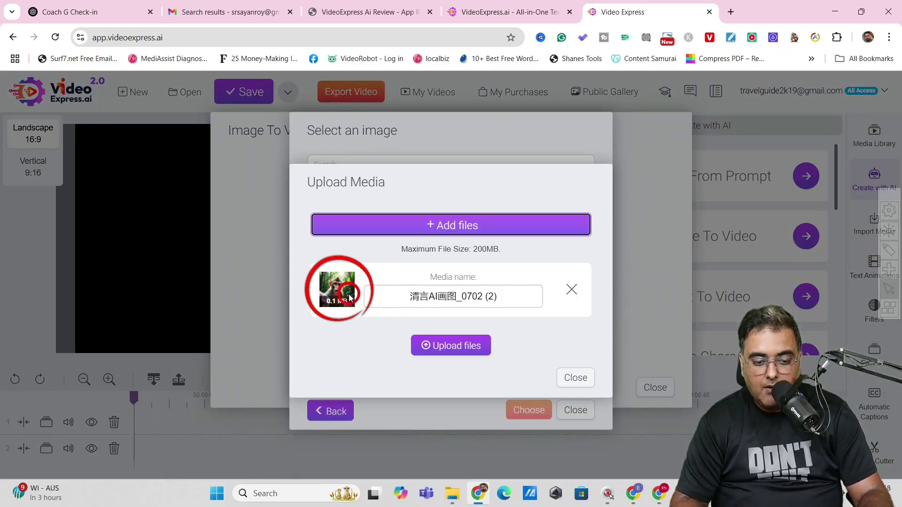
pyautogui.click(452, 351)
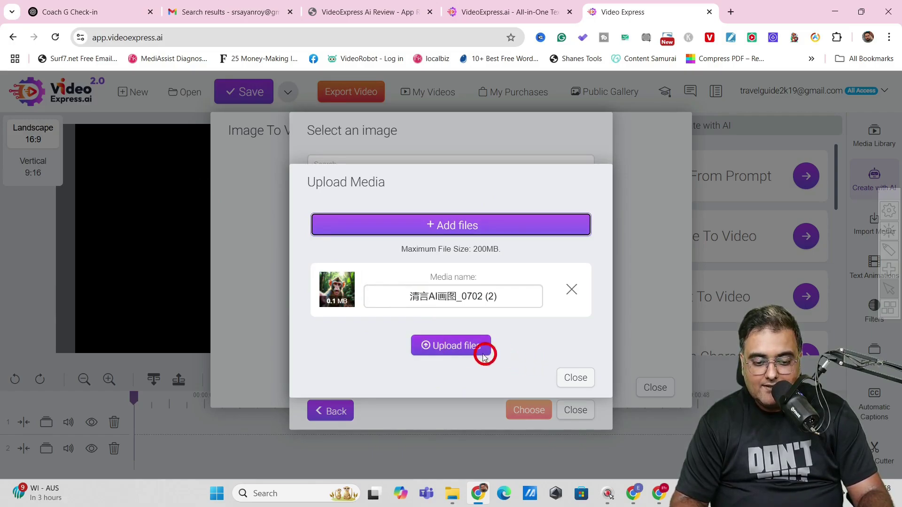
pyautogui.click(362, 246)
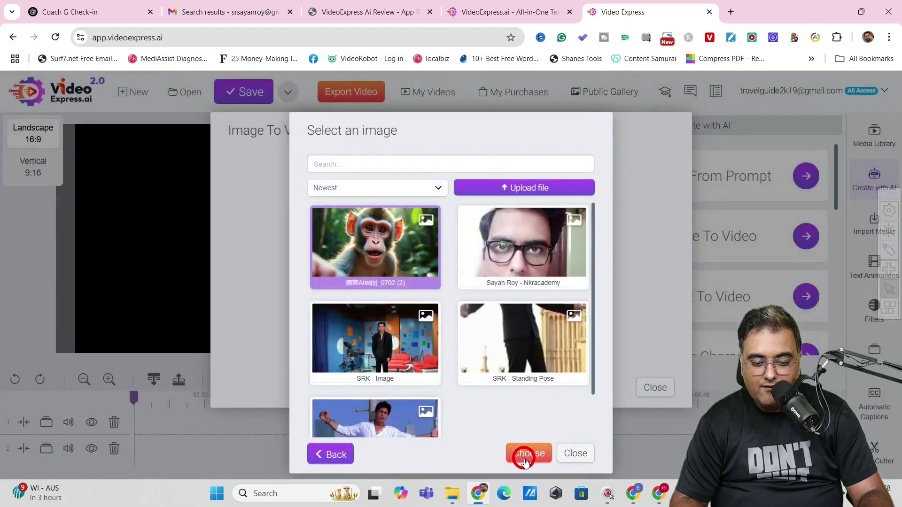
pyautogui.click(529, 453)
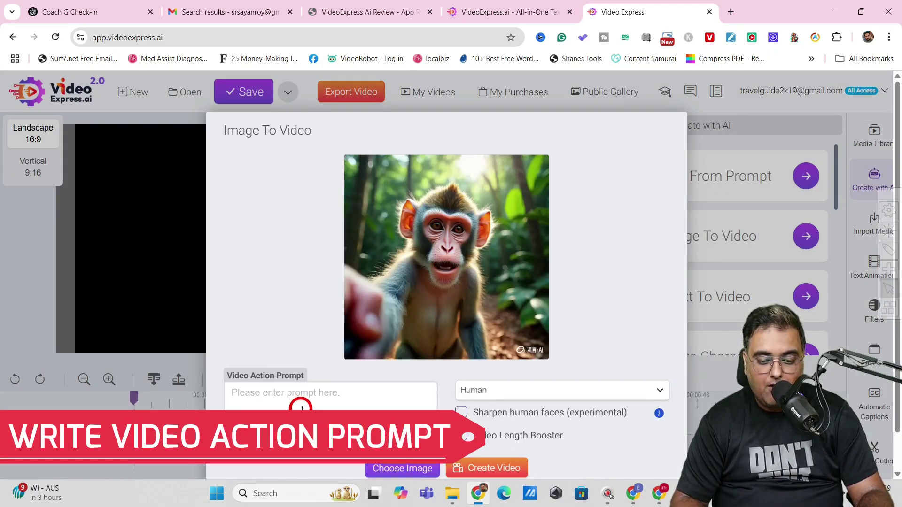
# Paste the action prompt of the monkey talking while walking like a vlogger.
pyautogui.click(284, 401)
pyautogui.write('The monkey is talking while walking like he is creating a vlog')
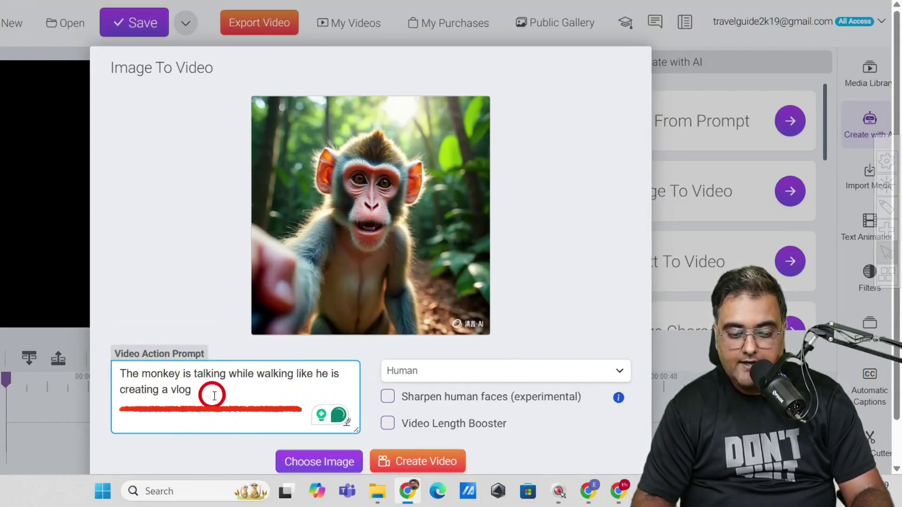
pyautogui.click(556, 276)
pyautogui.scroll(-2, 555, 276)
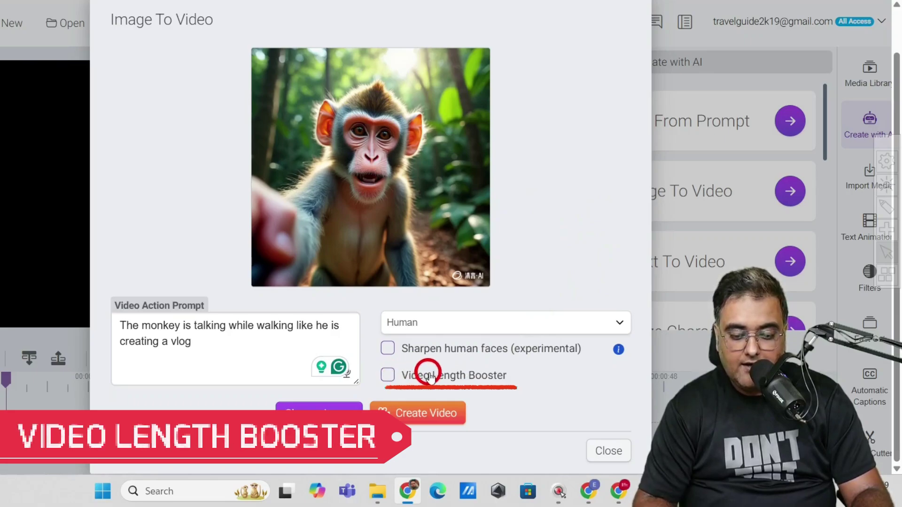
# Generate the video in PhotoRealistic style, then return to the Media Library.
pyautogui.click(452, 324)
pyautogui.click(429, 397)
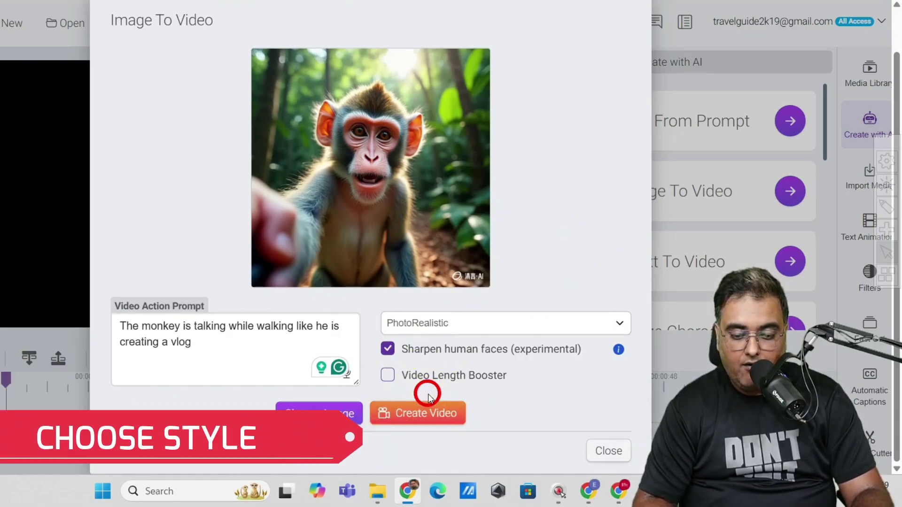
pyautogui.click(407, 416)
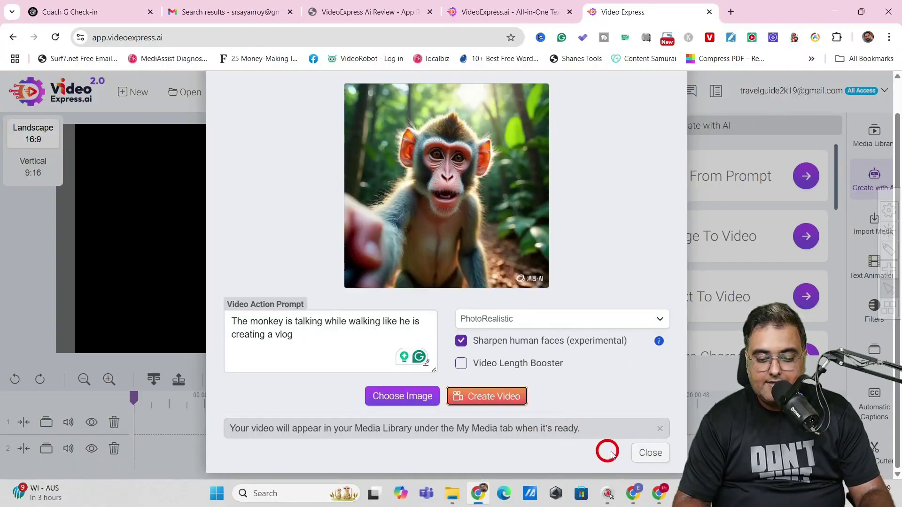
pyautogui.click(643, 454)
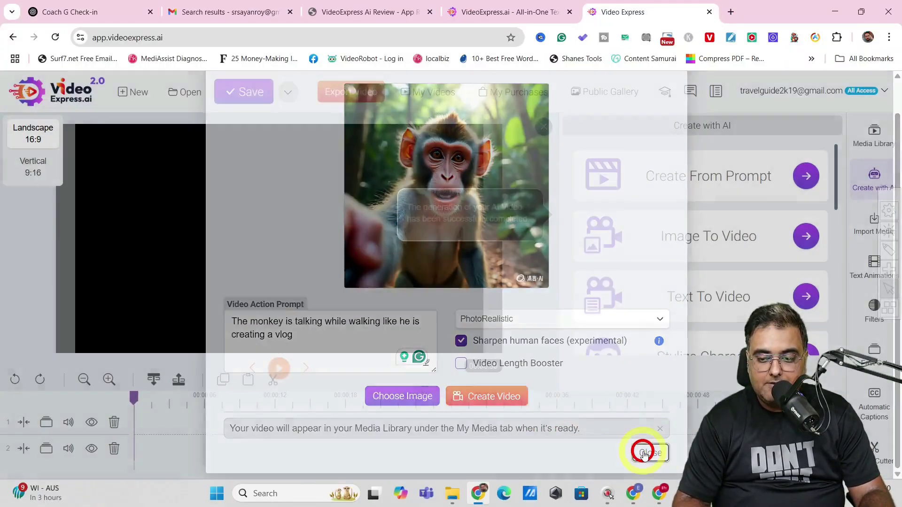
pyautogui.click(867, 136)
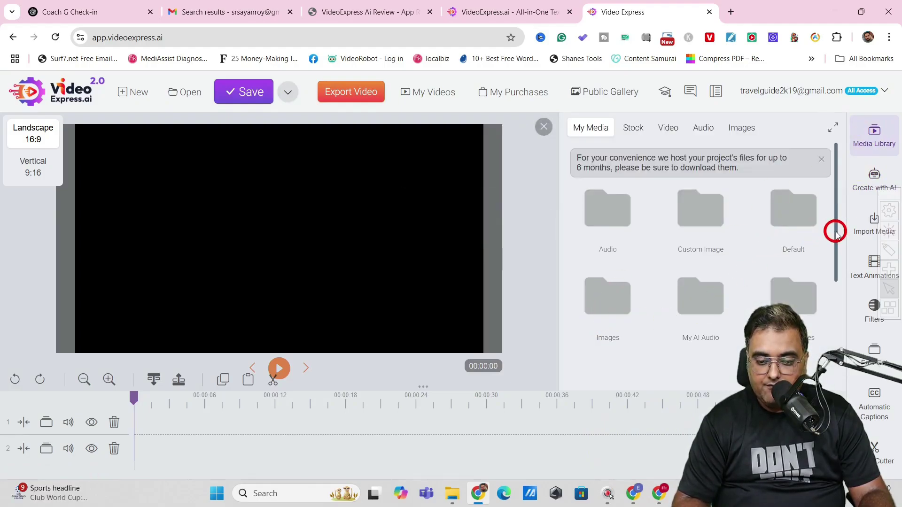
# Open the My AI Videos folder and play the 4-second monkey vlog clip from the start.
pyautogui.moveTo(837, 235); pyautogui.dragTo(840, 296)
pyautogui.doubleClick(579, 306)
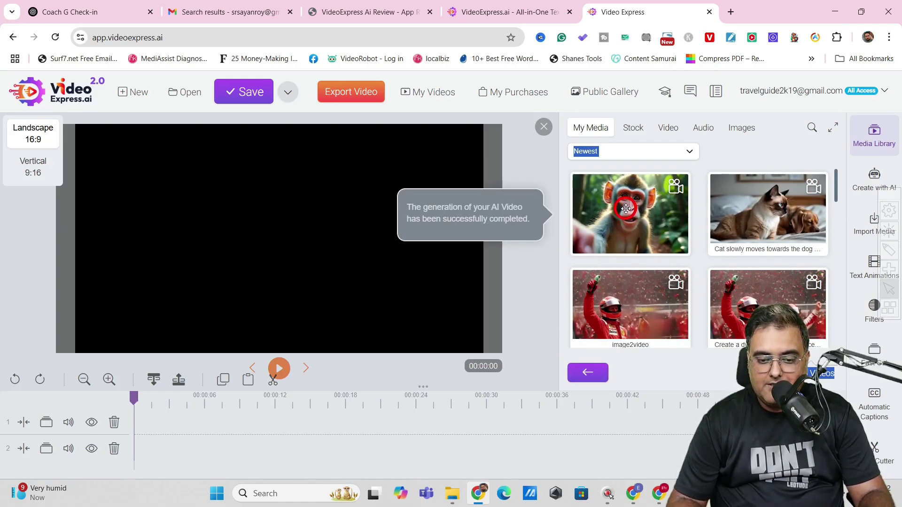
pyautogui.rightClick(626, 208)
pyautogui.click(642, 218)
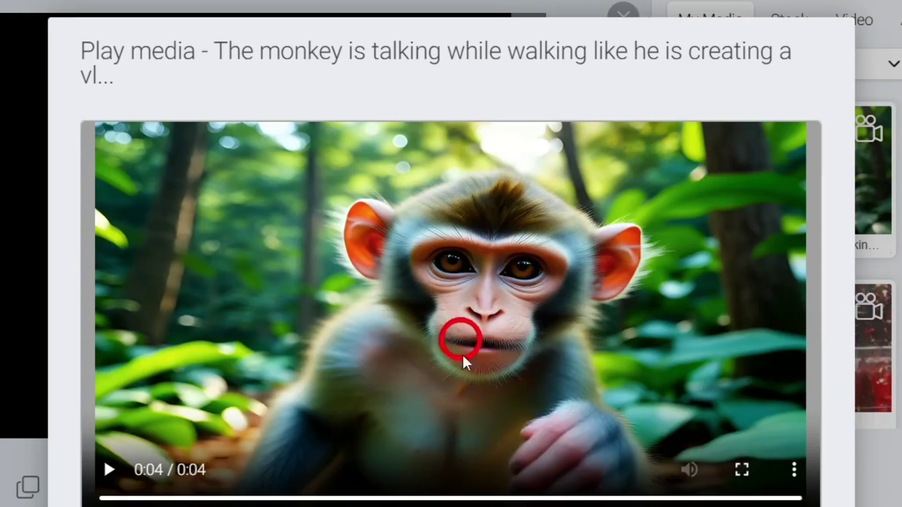
pyautogui.click(109, 470)
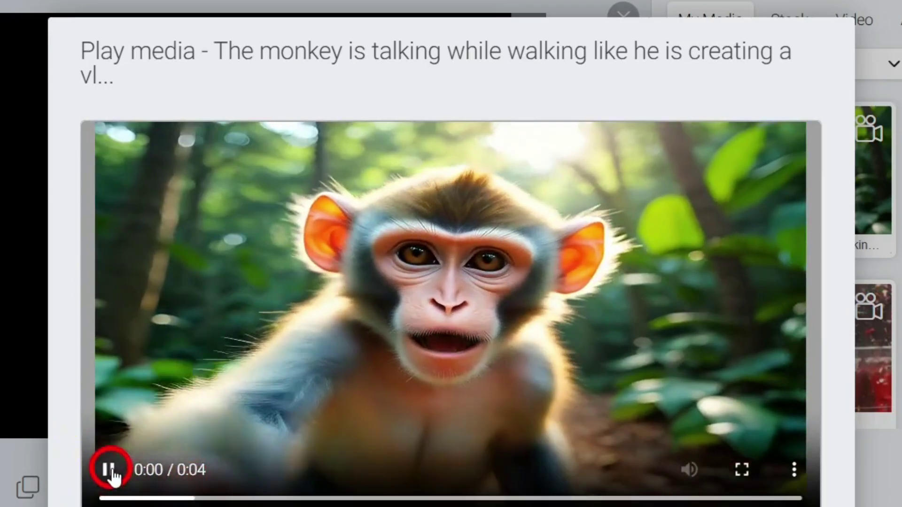